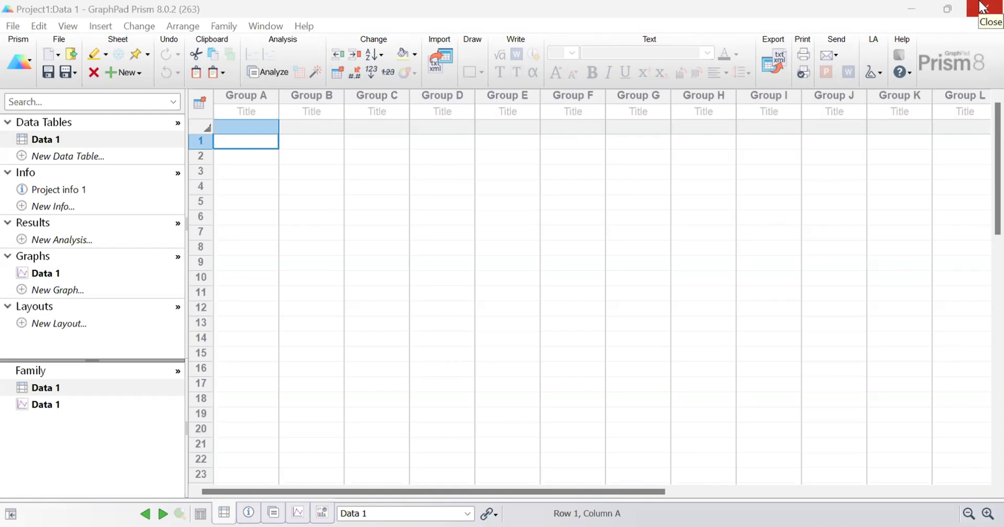
# Create a new project with a Column table for entering replicate values stacked into columns
pyautogui.click(12, 27)
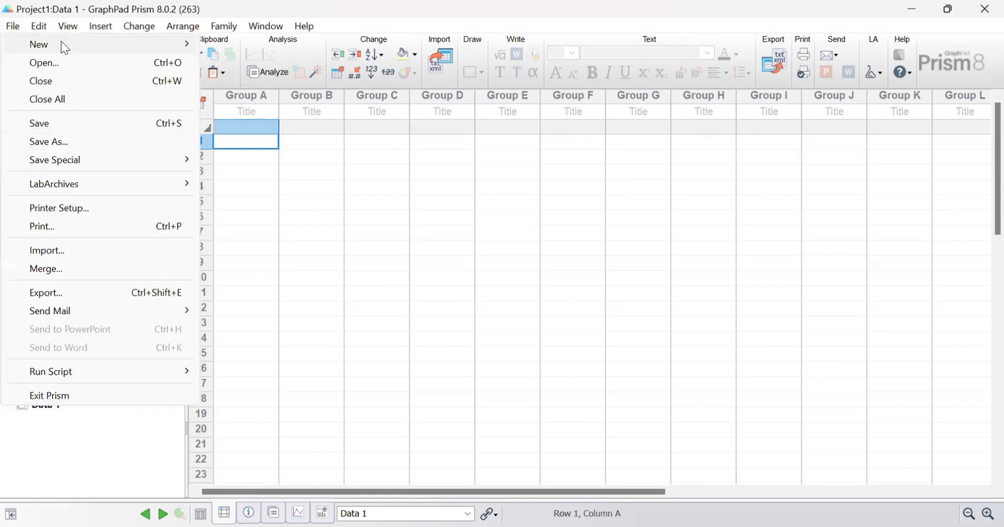
pyautogui.moveTo(80, 42)
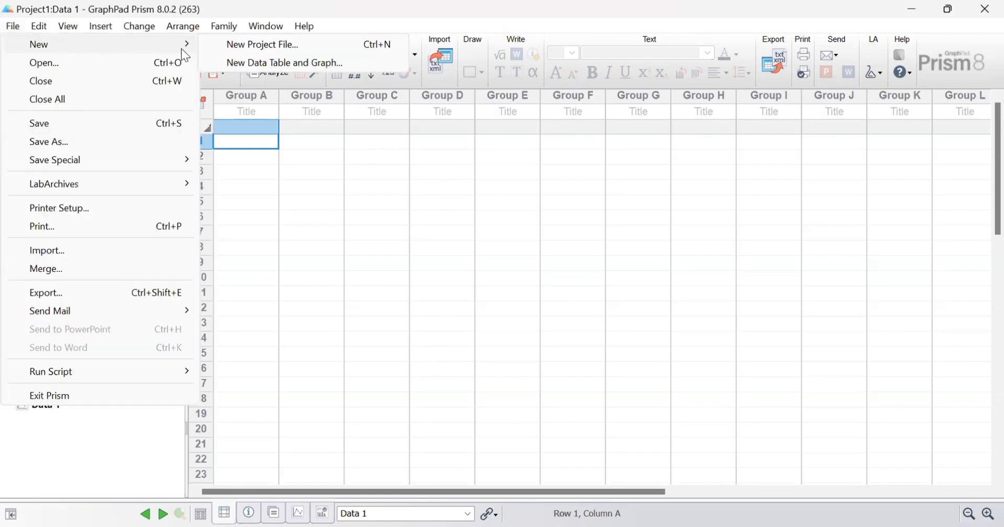
pyautogui.click(281, 48)
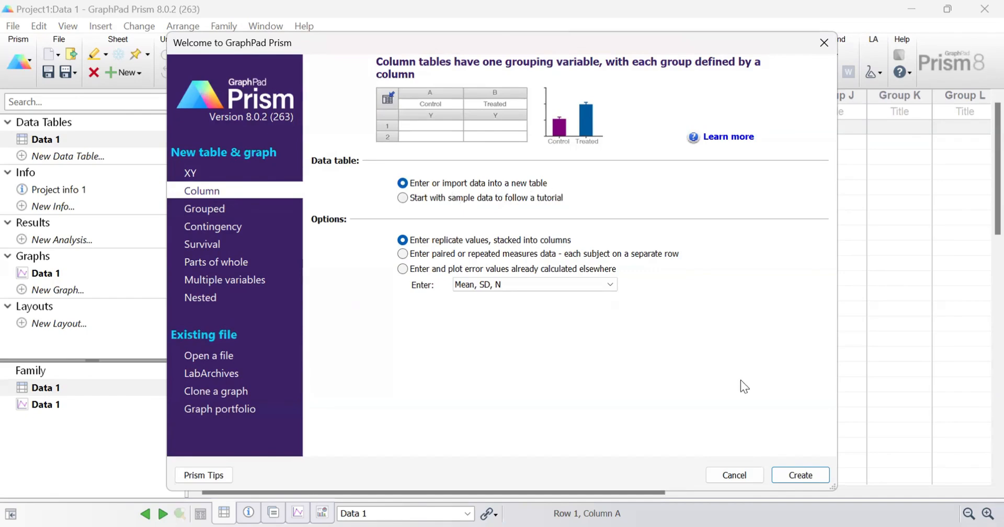
pyautogui.click(803, 471)
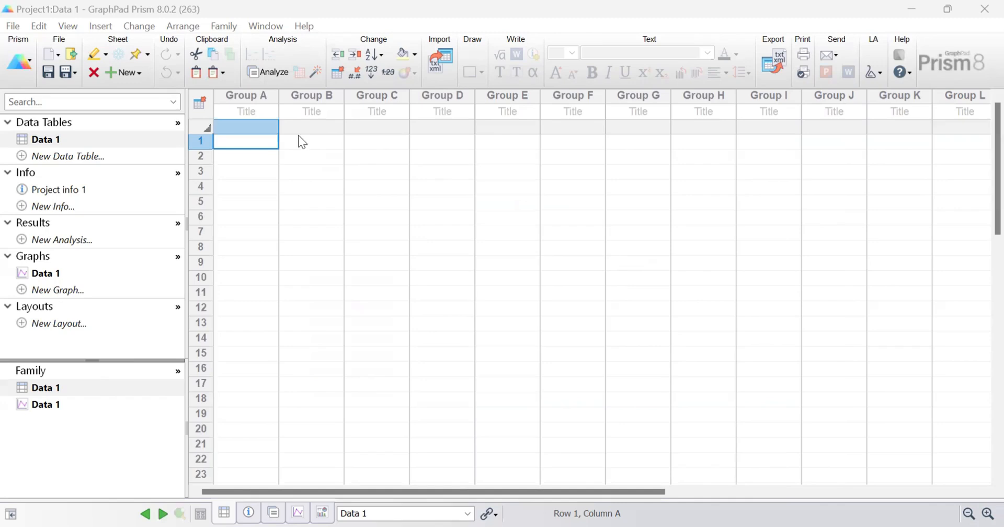
# Look through the tutorial sample data sets for Column tables in the new project setup, and return to entering data into a new table
pyautogui.click(11, 26)
pyautogui.moveTo(62, 43)
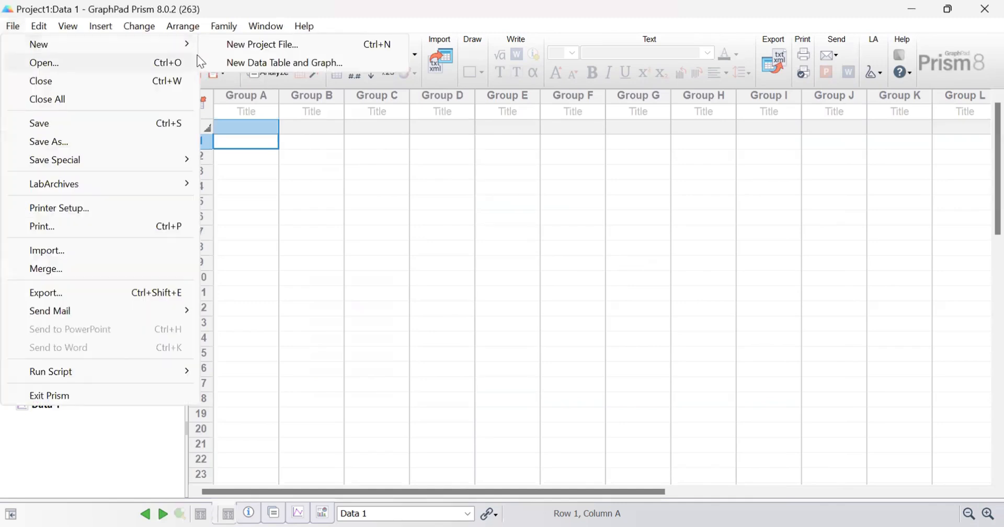
pyautogui.click(258, 47)
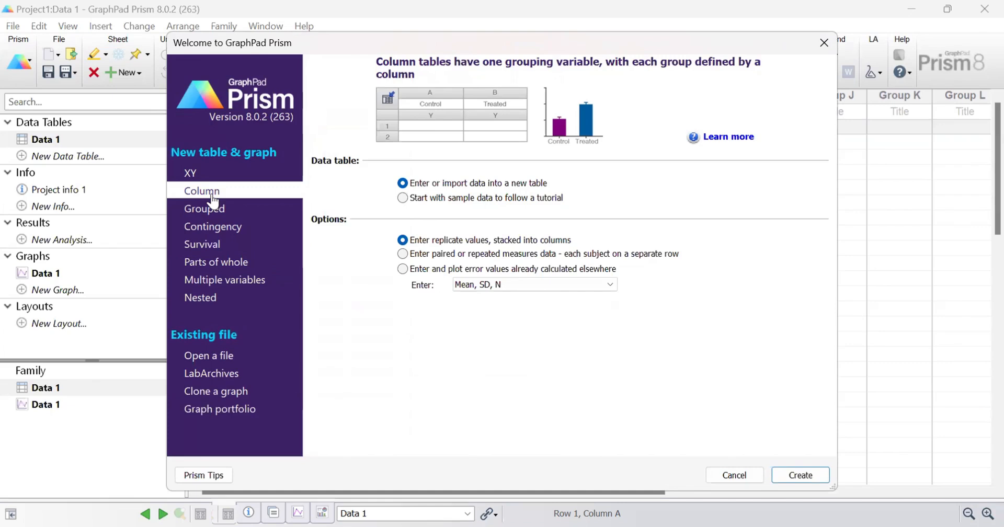
pyautogui.click(435, 199)
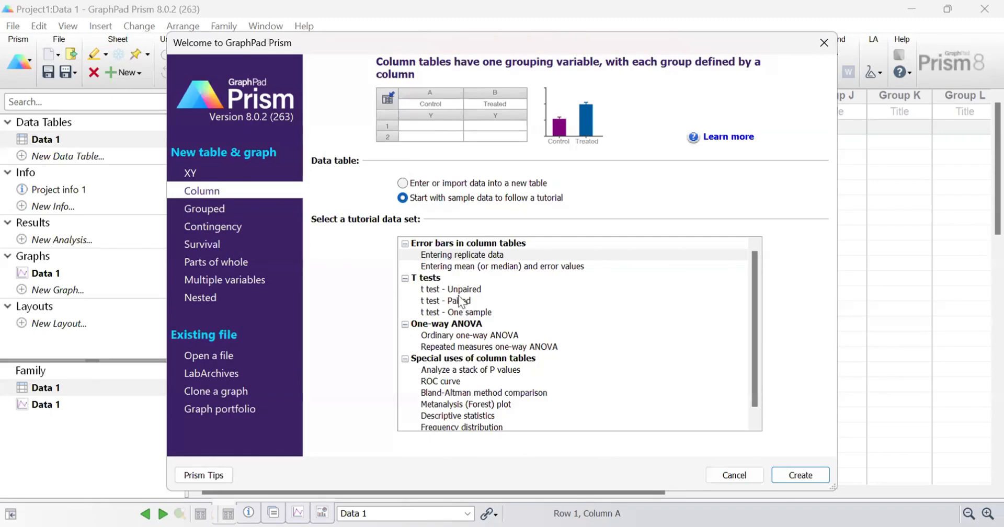
pyautogui.click(402, 183)
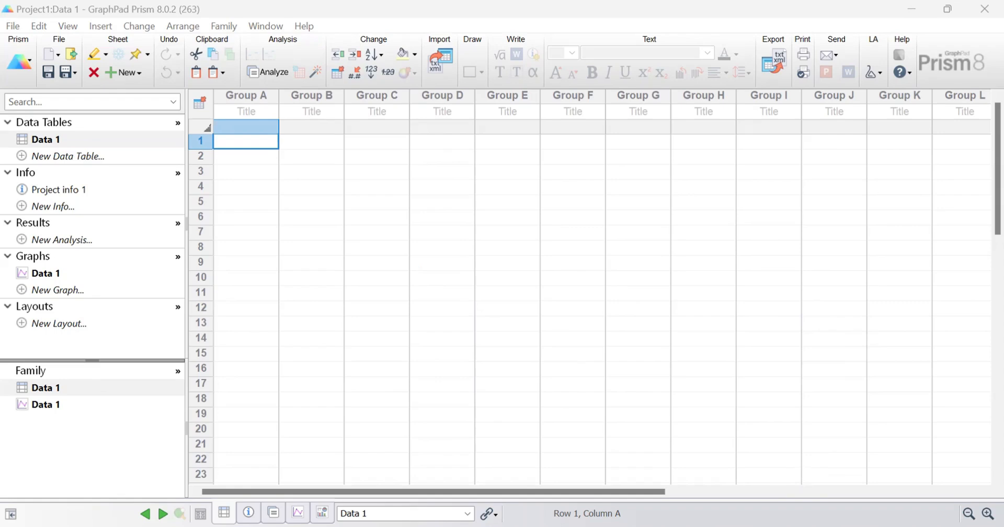
# Paste the copied Control, Treated and Treated+Antagonist columns with their headings, starting at the Group A title
pyautogui.click(258, 110)
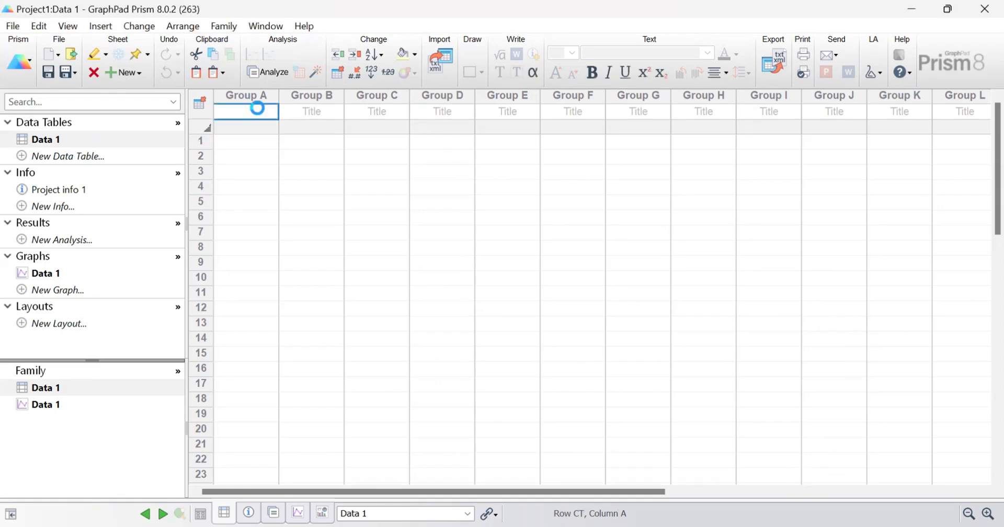
pyautogui.hotkey('ctrl', 'v')
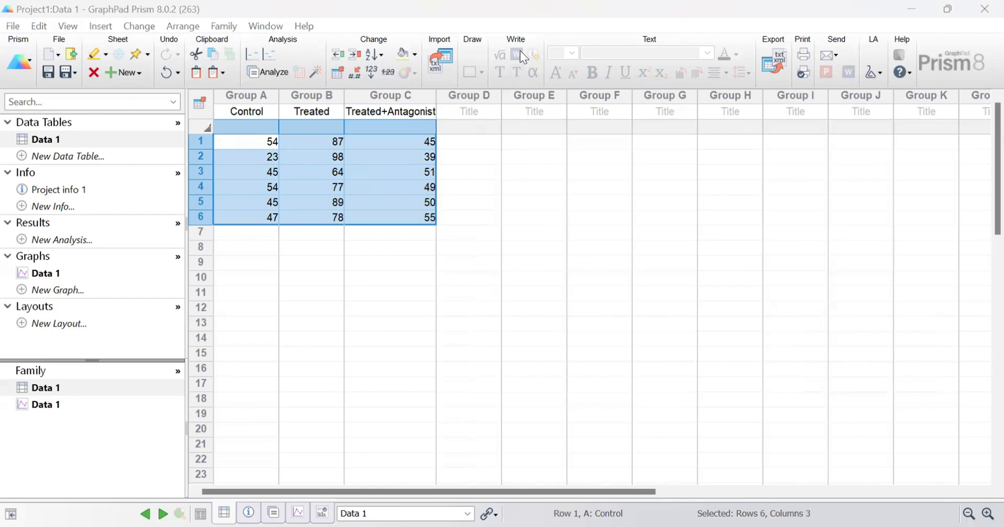
pyautogui.click(540, 218)
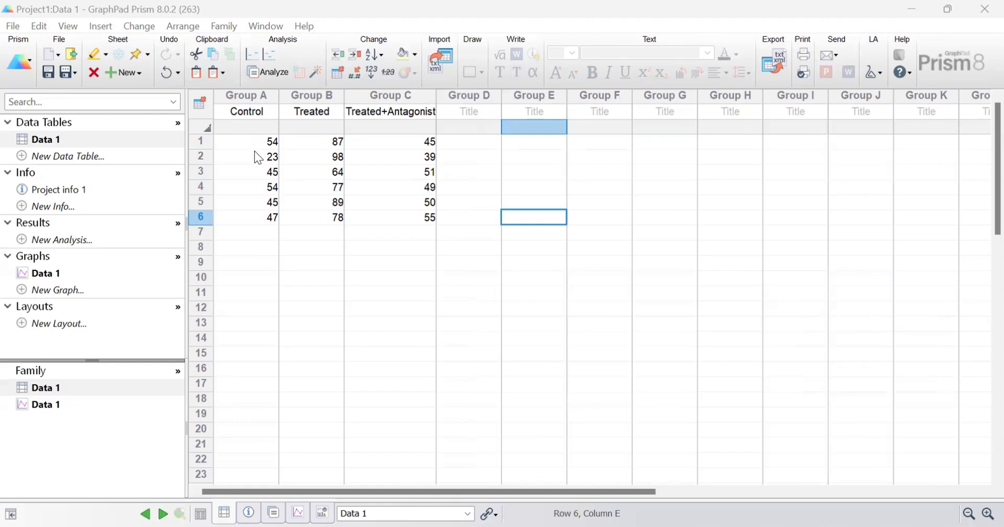
# Run a Descriptive statistics column analysis on all three data sets, with quartiles added to the minimum, maximum, range, mean, SD and SEM
pyautogui.click(271, 72)
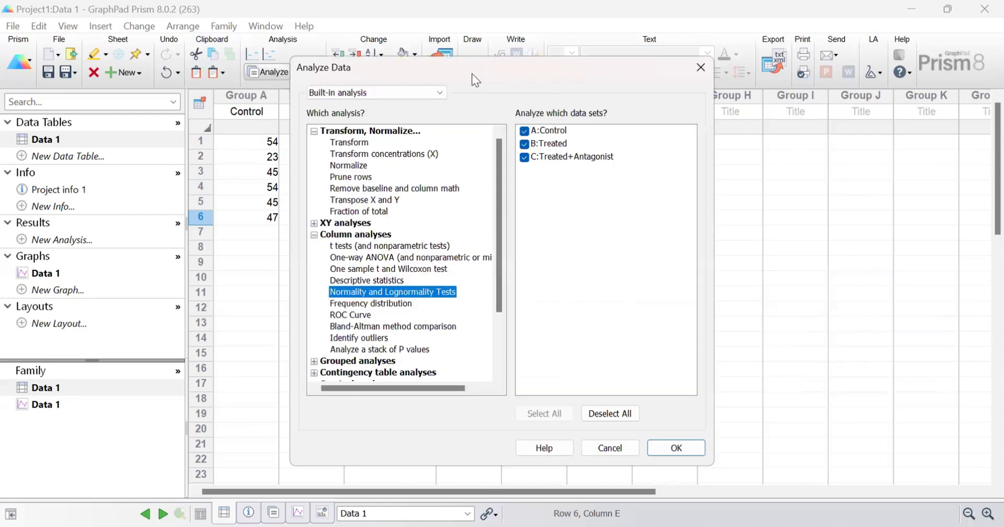
pyautogui.moveTo(472, 75); pyautogui.dragTo(198, 61)
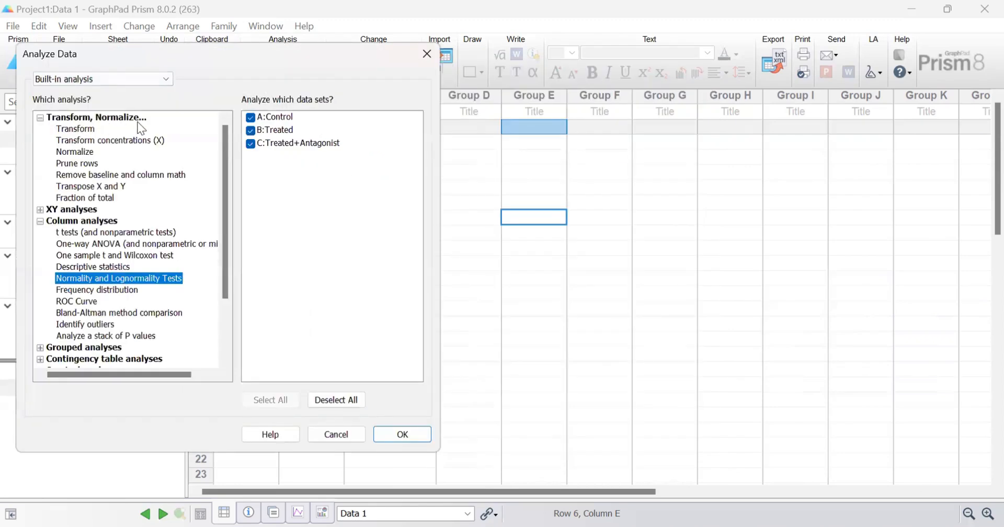
pyautogui.click(41, 118)
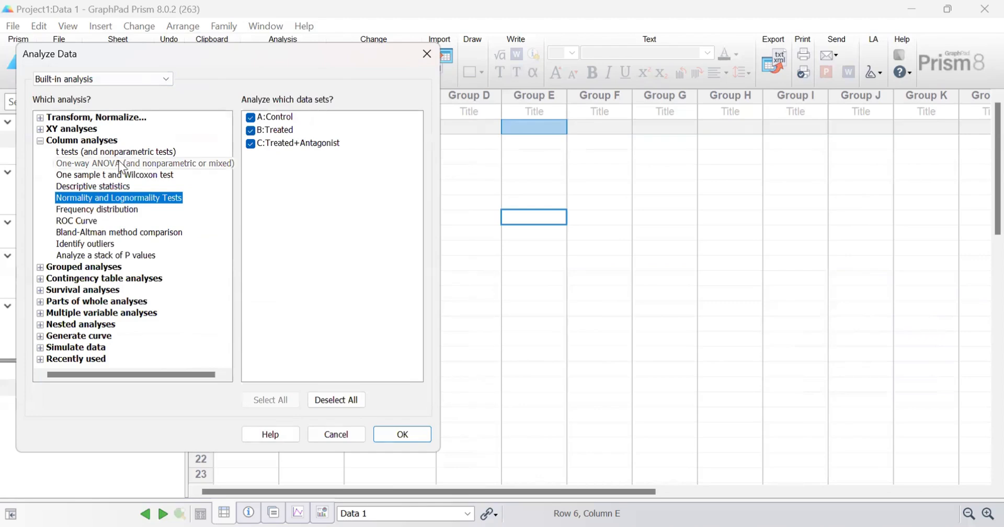
pyautogui.click(116, 187)
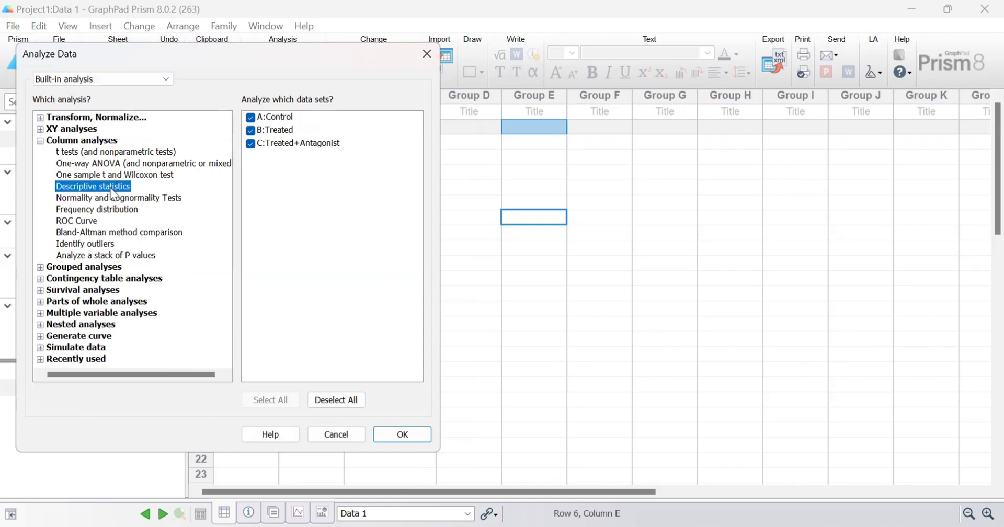
pyautogui.click(404, 438)
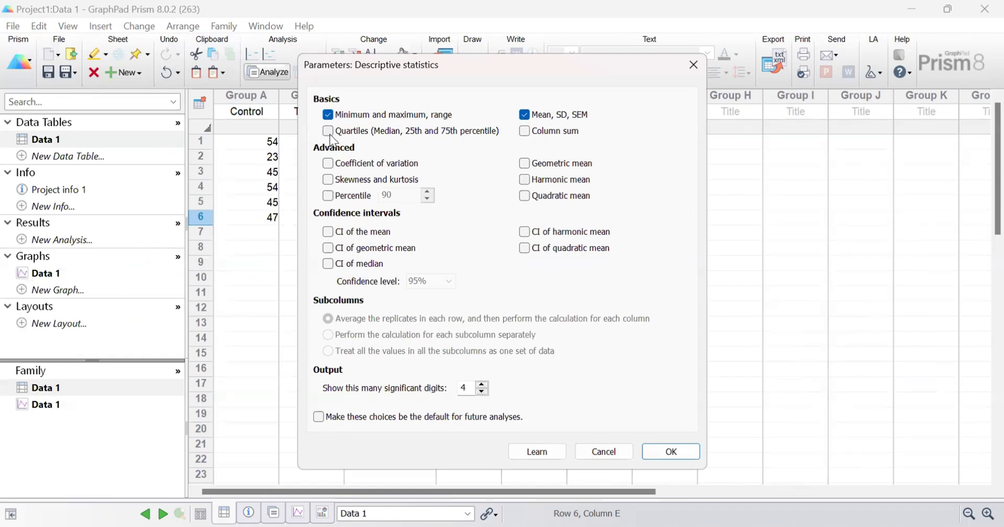
pyautogui.click(327, 130)
pyautogui.click(668, 453)
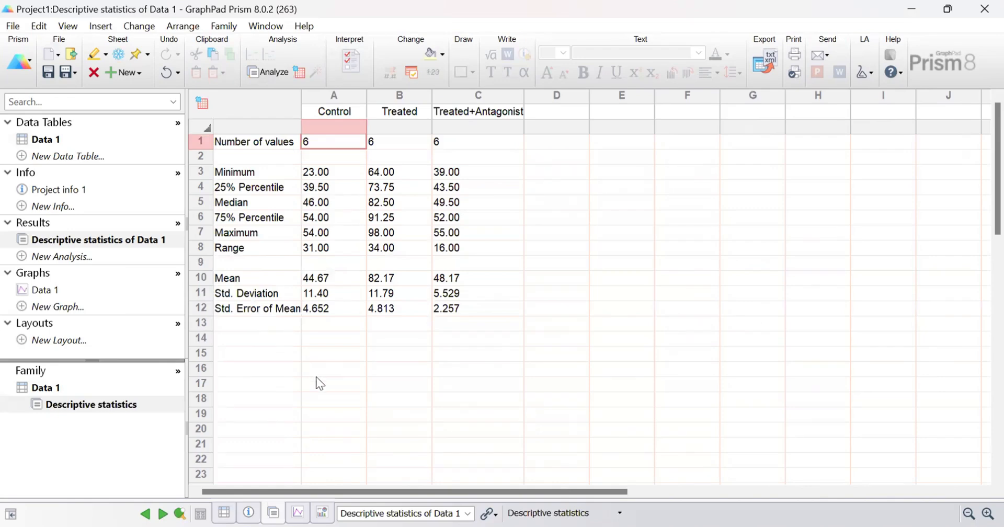
pyautogui.click(569, 312)
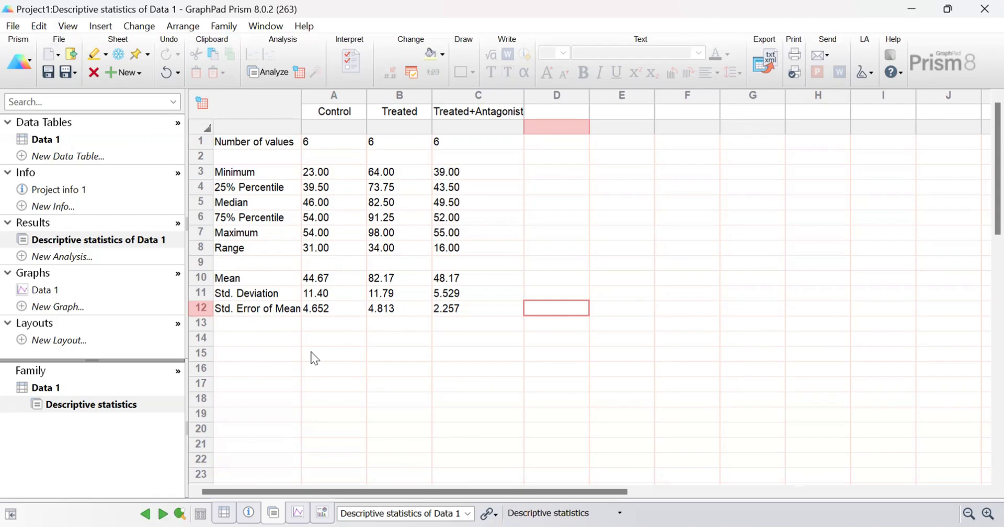
# Start a second Descriptive statistics analysis of the Data 1 table, choosing to analyze it again on a new results sheet
pyautogui.click(45, 139)
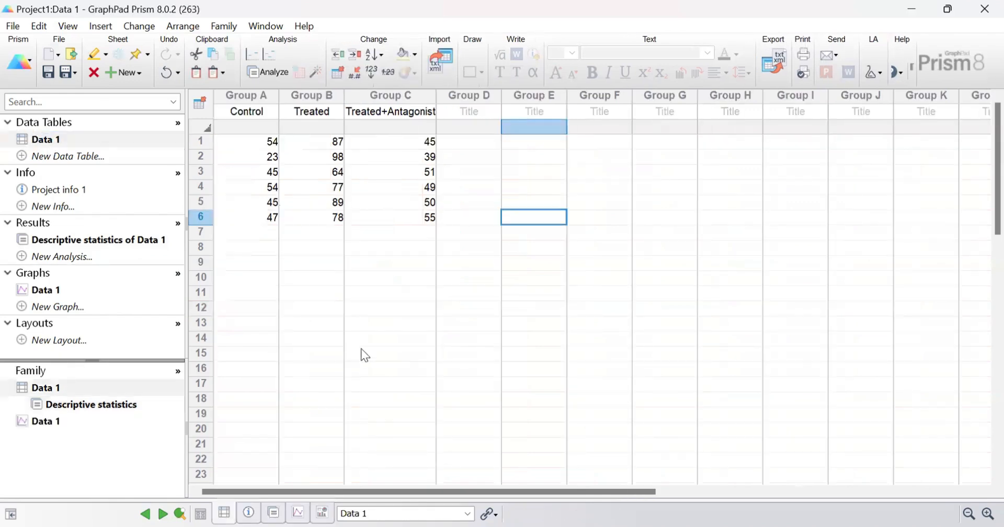
pyautogui.click(421, 340)
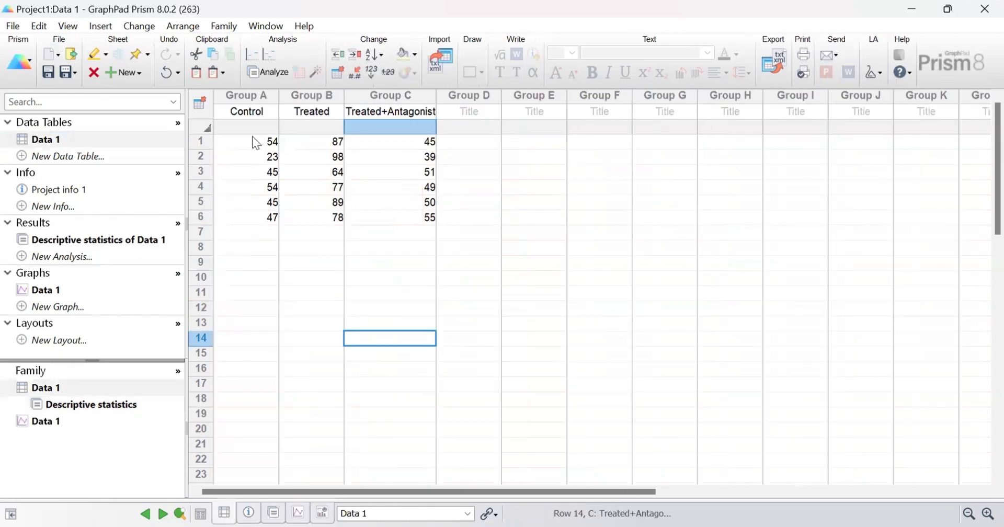
pyautogui.click(272, 73)
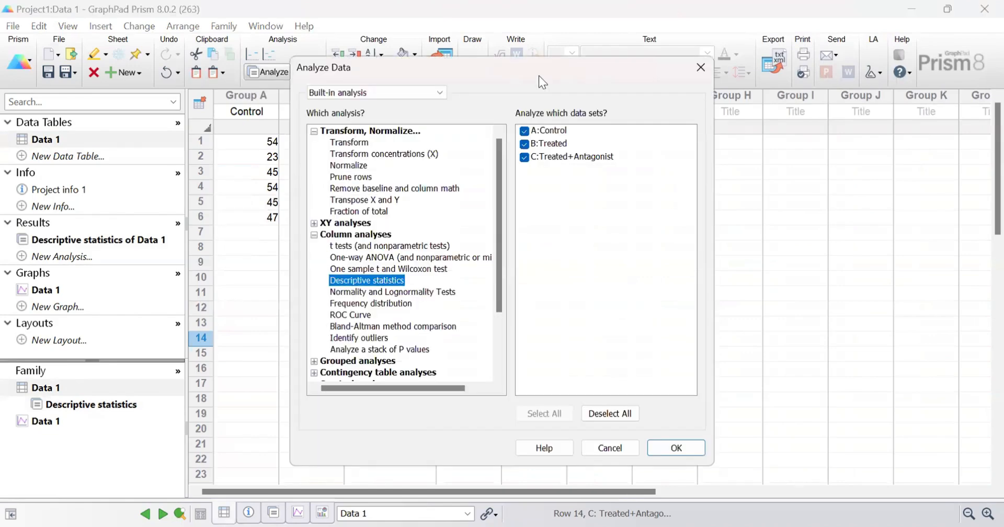
pyautogui.moveTo(528, 74); pyautogui.dragTo(333, 65)
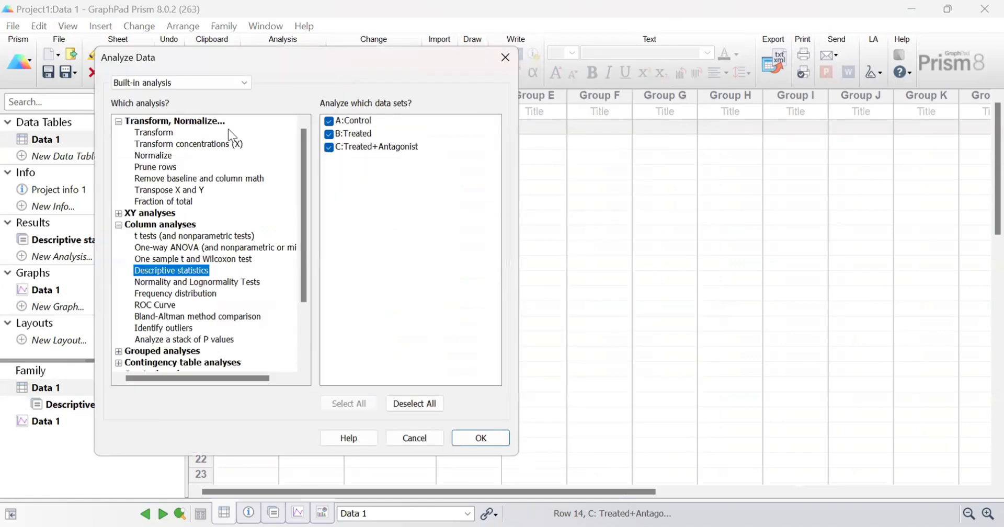
pyautogui.click(118, 123)
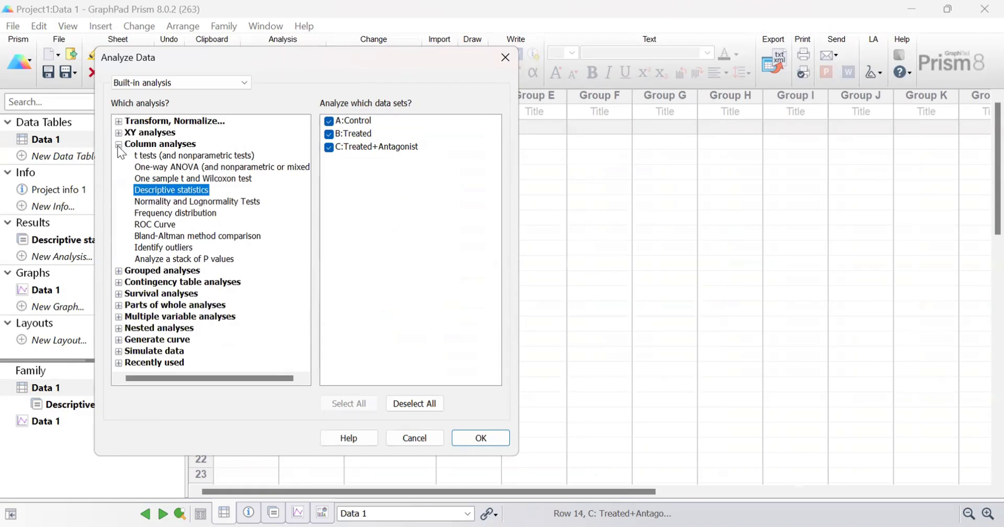
pyautogui.click(118, 144)
pyautogui.doubleClick(194, 190)
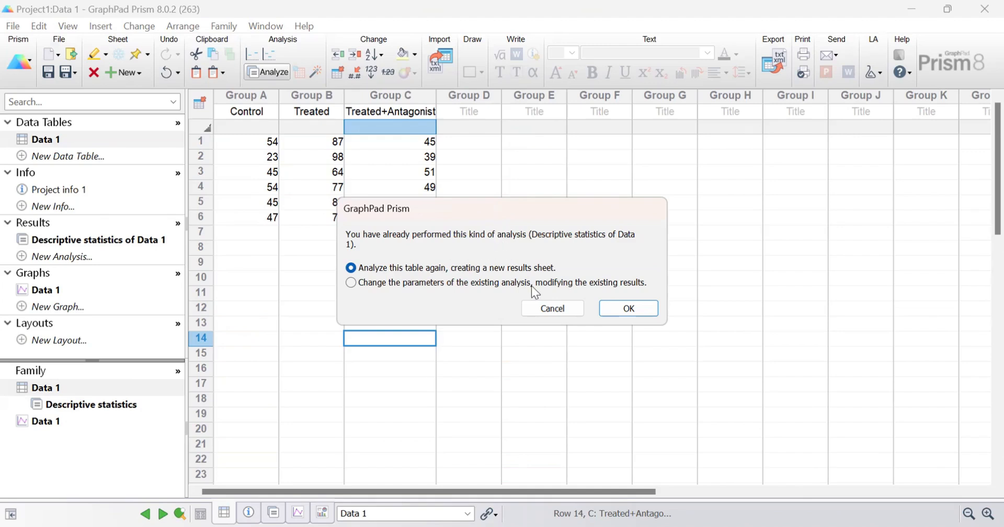
pyautogui.click(629, 309)
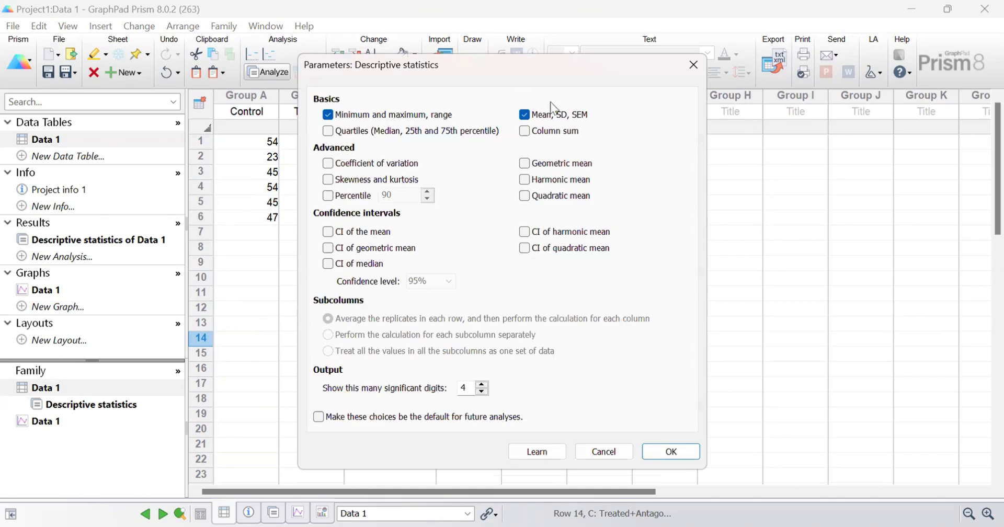
# Add quartiles to the second analysis, keep minimum and maximum, range and mean, SD, SEM selected, and generate the results
pyautogui.click(330, 112)
pyautogui.click(328, 114)
pyautogui.click(328, 130)
pyautogui.click(670, 451)
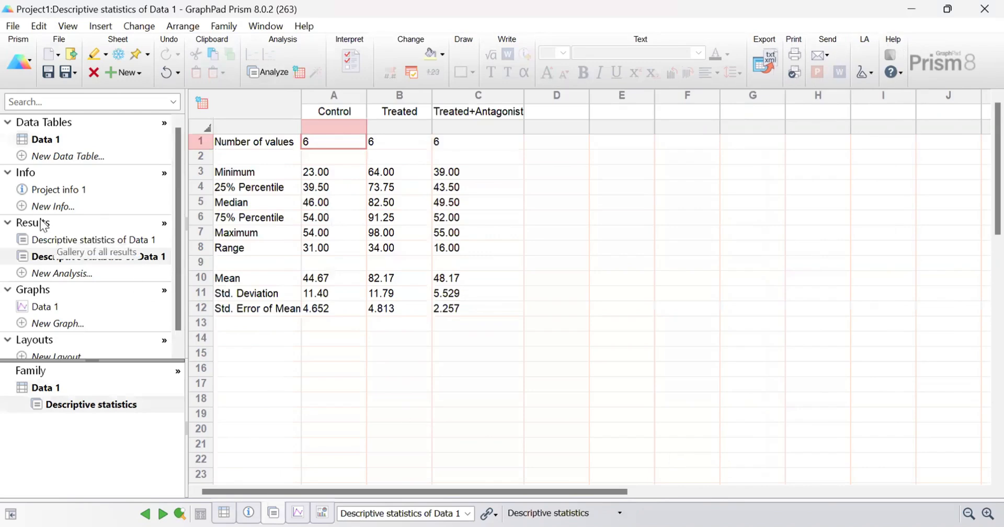
# Examine the number of values, minimum, quartile, median, maximum and range rows in the second descriptive statistics results
pyautogui.moveTo(155, 260)
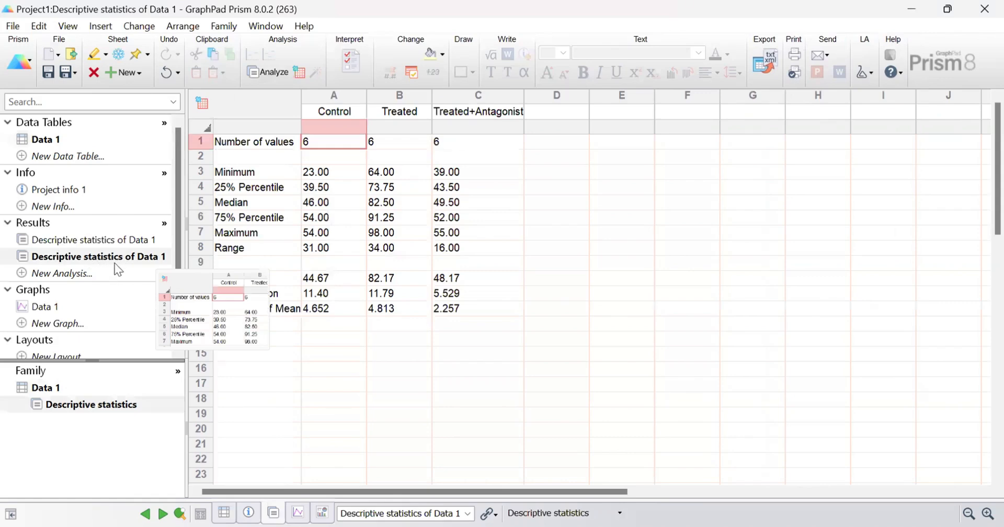
pyautogui.click(284, 147)
pyautogui.click(264, 175)
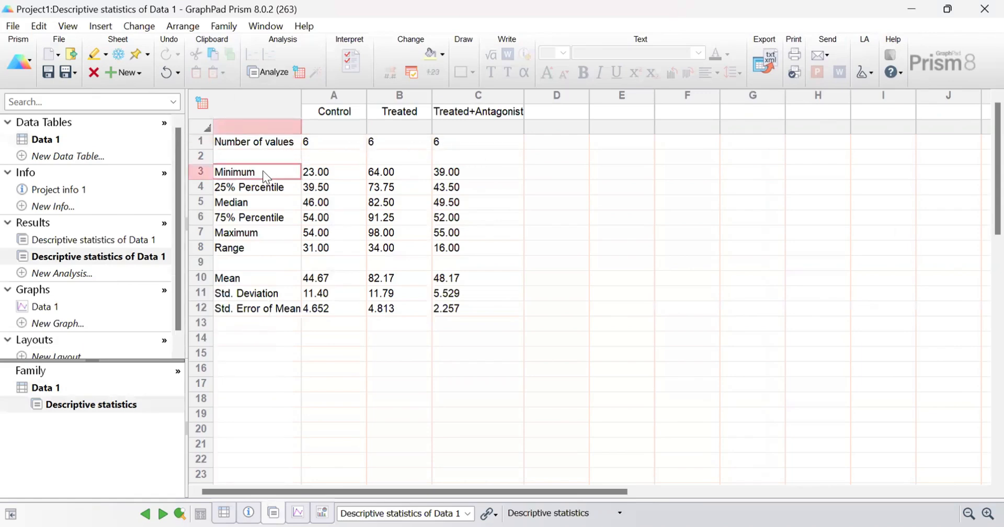
pyautogui.click(267, 190)
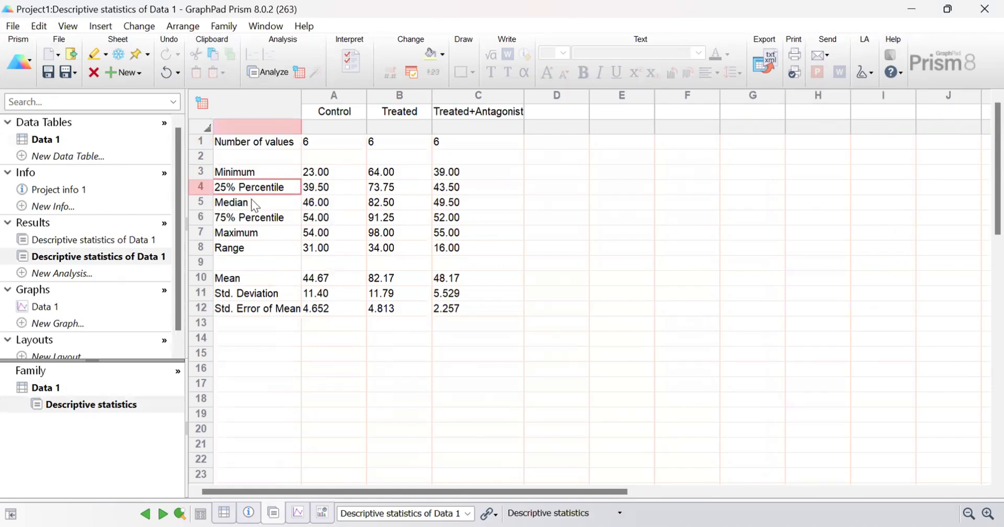
pyautogui.click(256, 204)
pyautogui.click(270, 221)
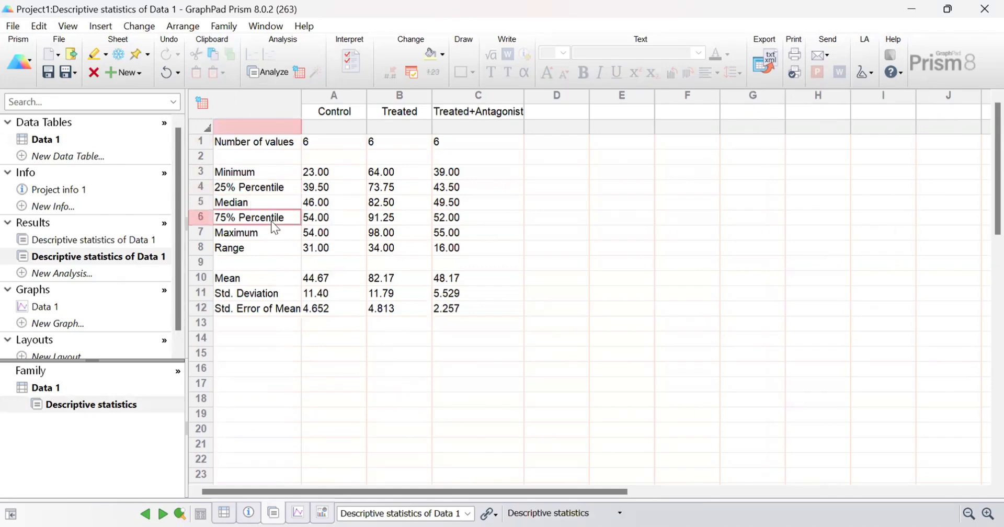
pyautogui.click(264, 232)
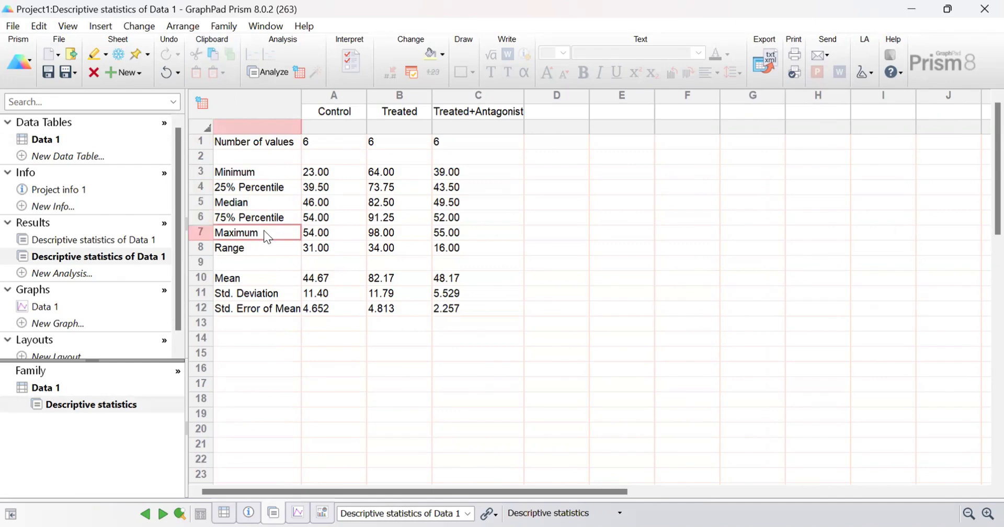
pyautogui.click(268, 169)
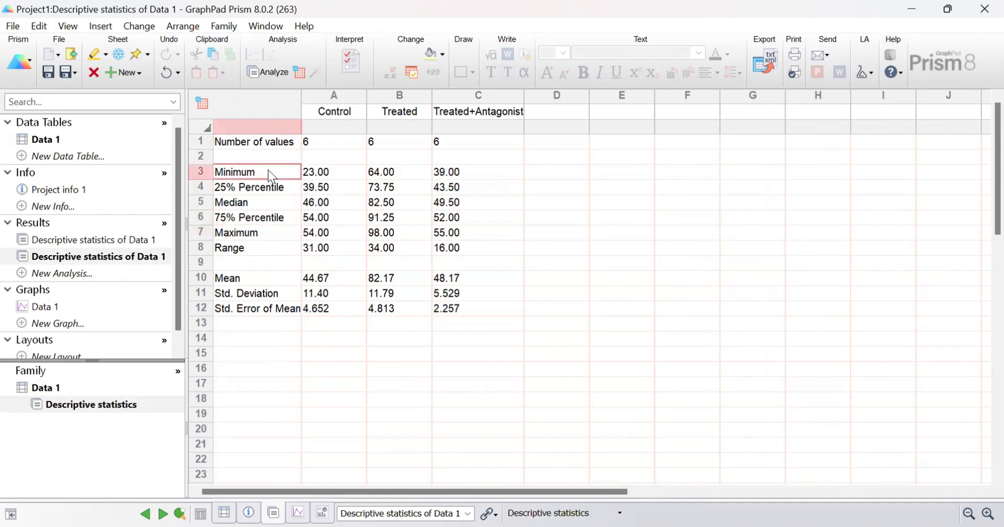
pyautogui.click(282, 238)
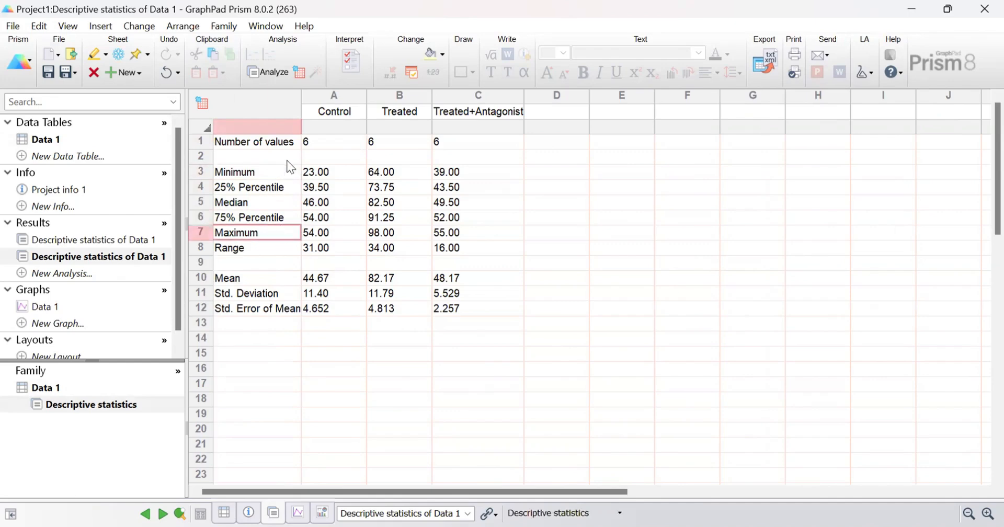
pyautogui.click(234, 251)
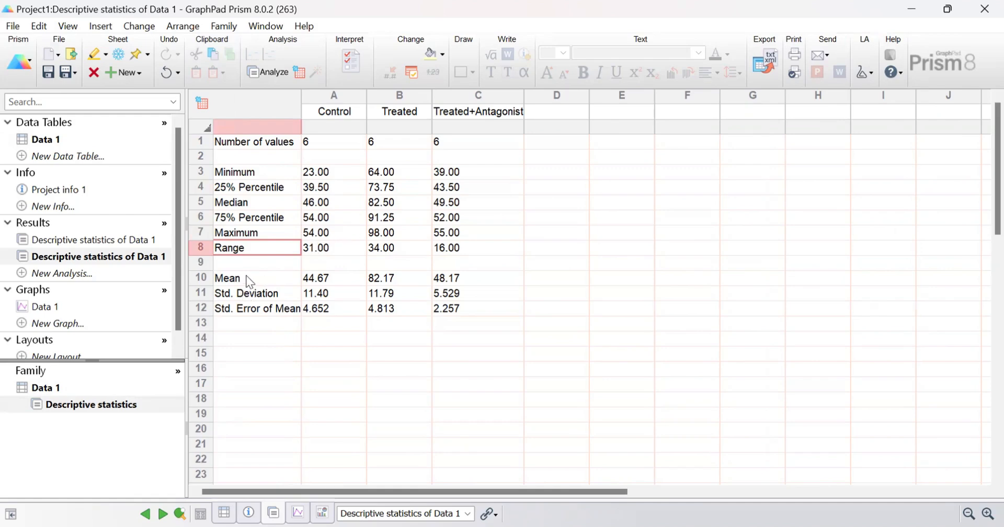
# Examine the Control group's mean, standard deviation and standard error of the mean, comparing the deviation with the standard error
pyautogui.click(334, 279)
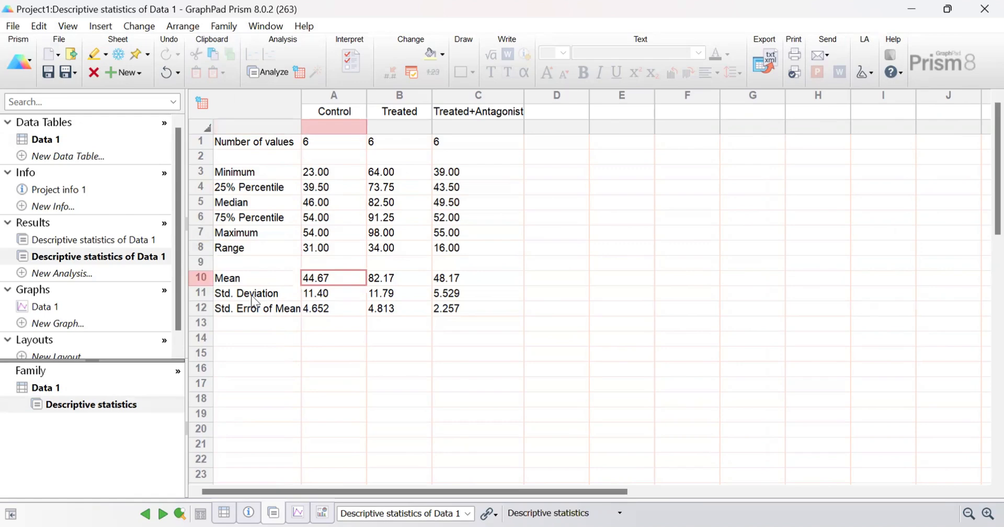
pyautogui.click(335, 297)
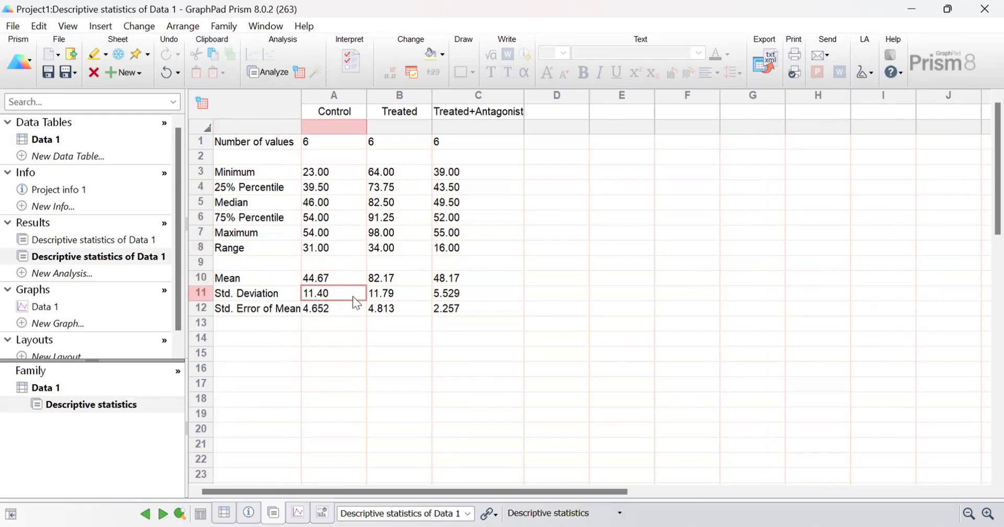
pyautogui.click(284, 312)
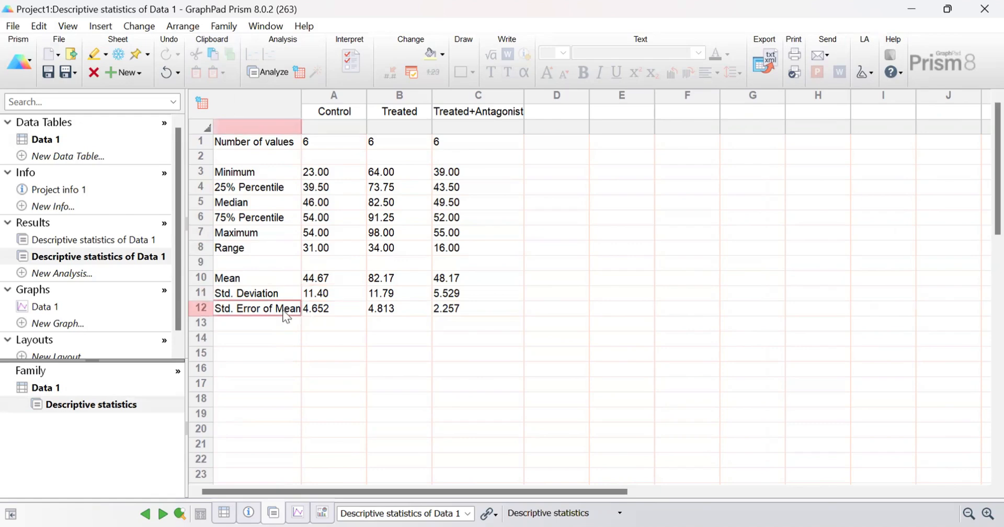
pyautogui.click(345, 311)
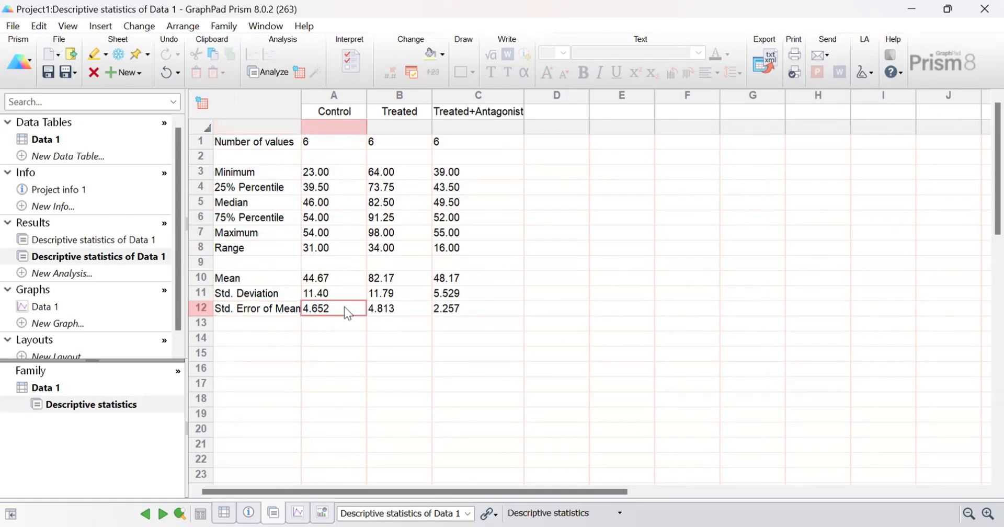
pyautogui.click(279, 310)
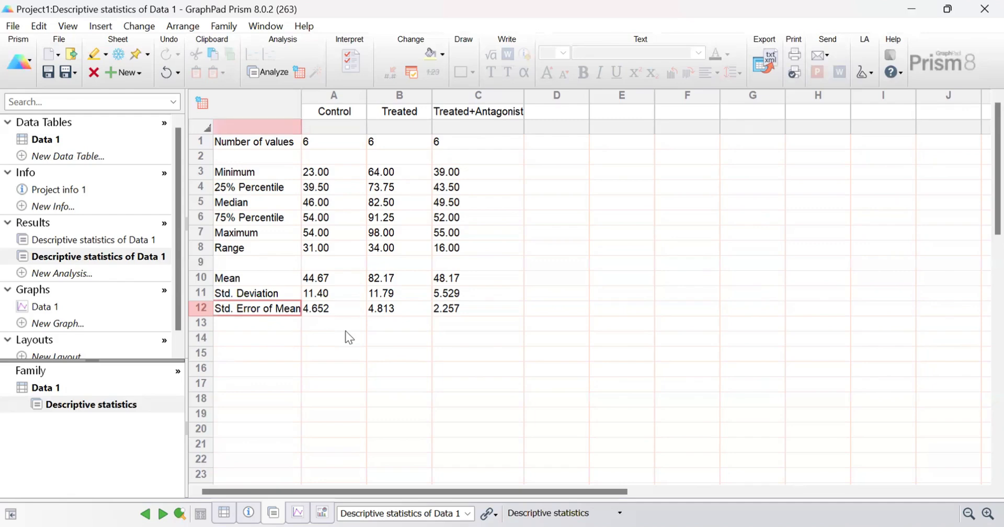
pyautogui.click(339, 308)
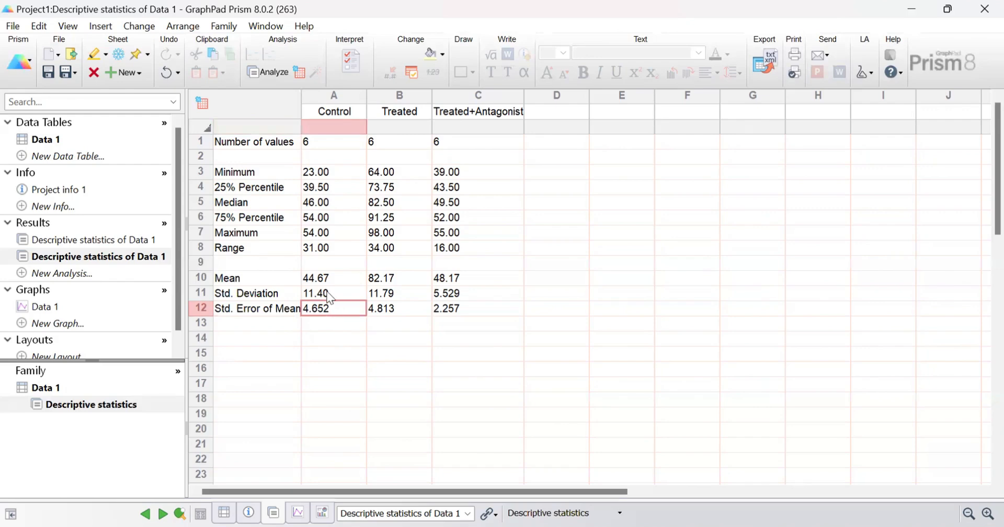
pyautogui.click(329, 297)
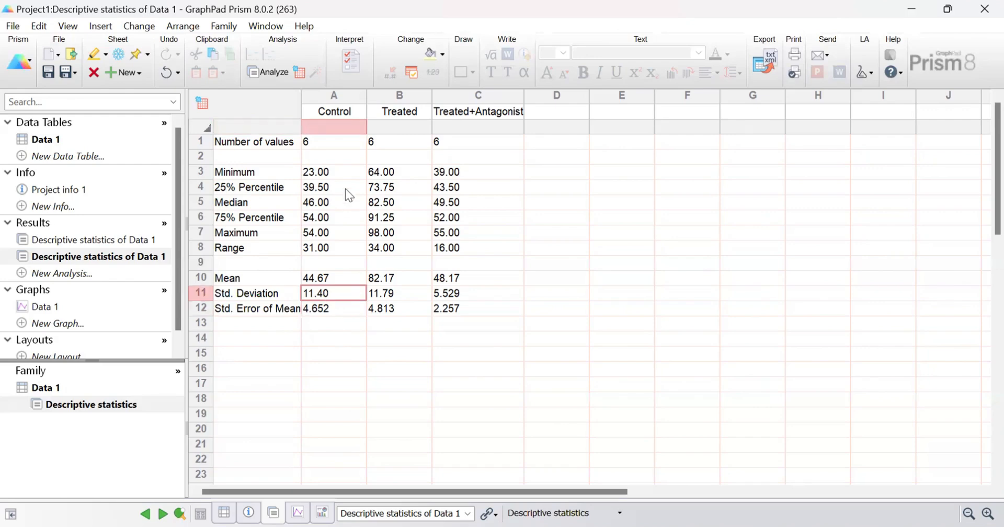
pyautogui.click(338, 310)
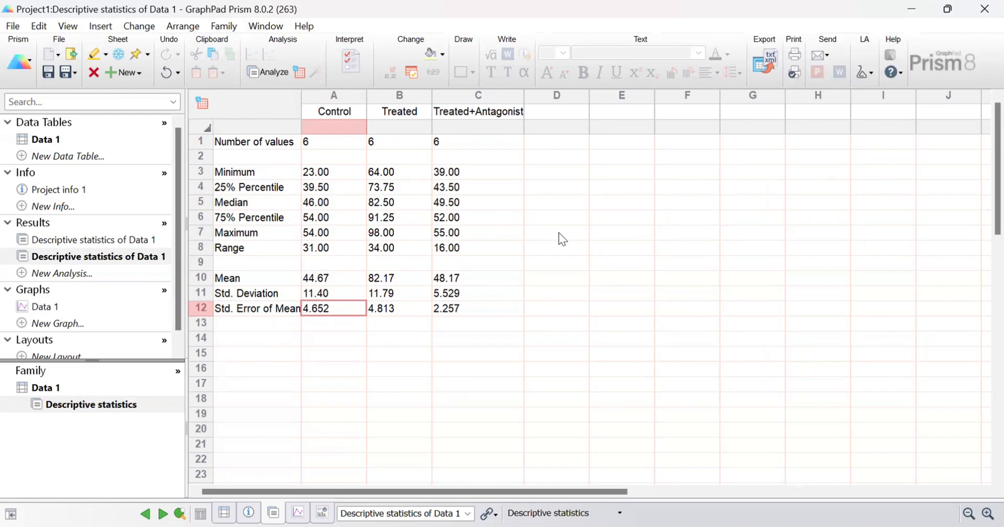
# Return to the Data 1 table and open its graph to choose a graph type
pyautogui.click(48, 140)
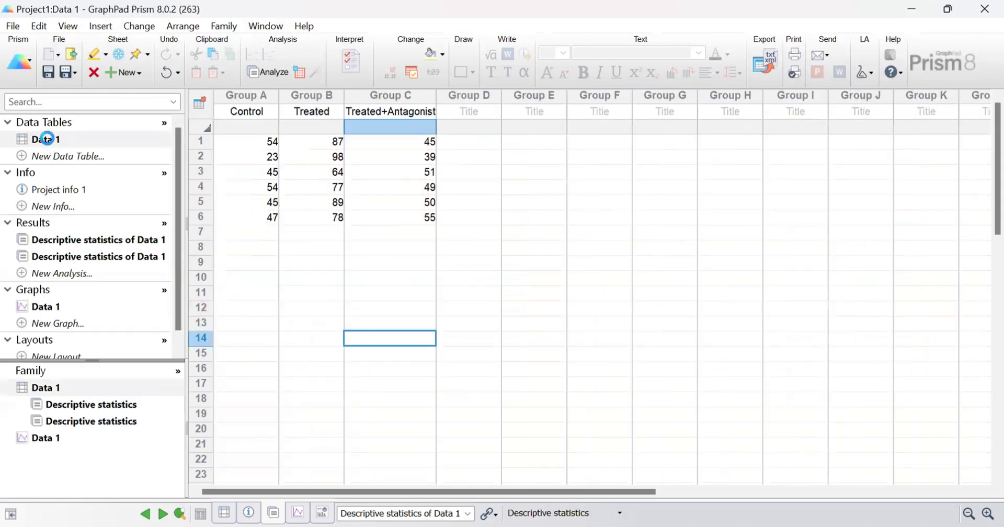
pyautogui.click(555, 192)
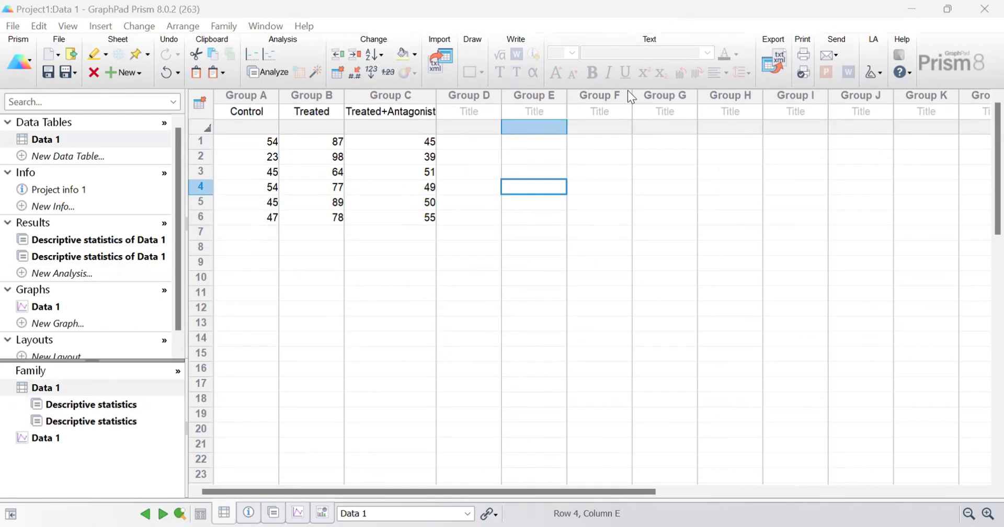
pyautogui.scroll(-1, 177, 324)
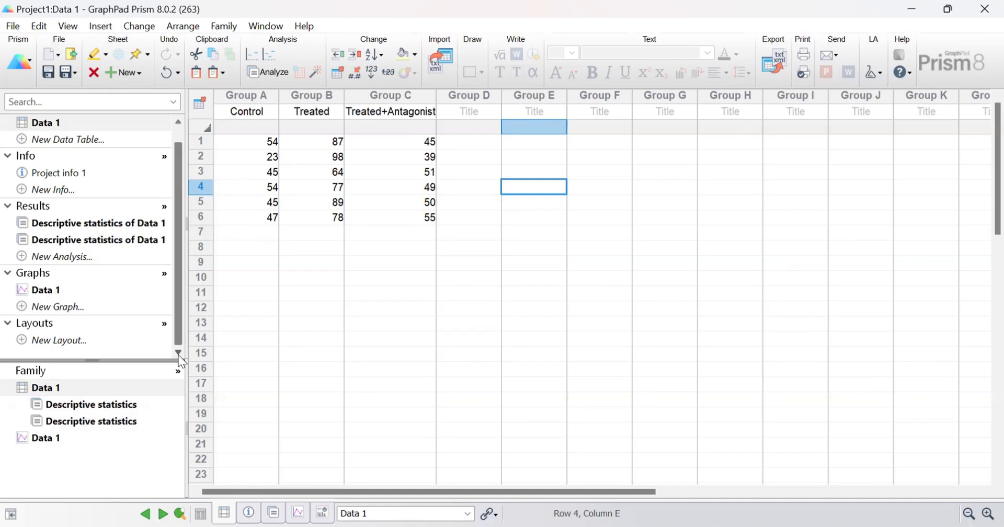
pyautogui.click(45, 290)
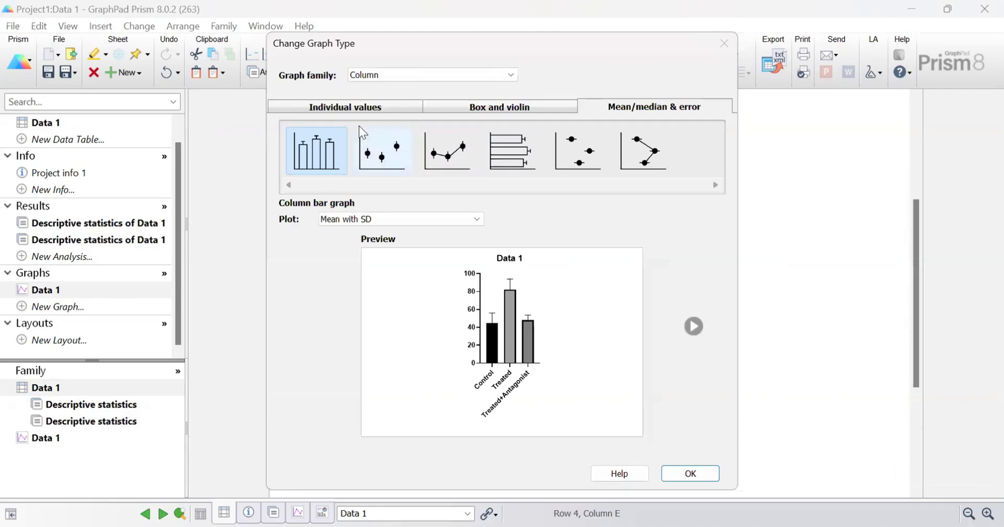
# Preview the scatter plot, floating bars and box-and-whiskers types, and create a column bar graph plotting mean with SD
pyautogui.click(343, 109)
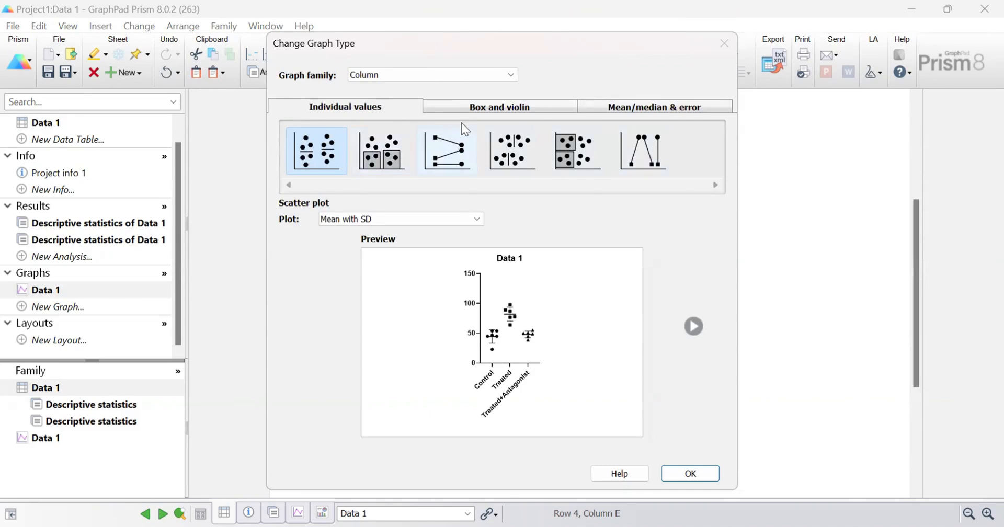
pyautogui.click(488, 103)
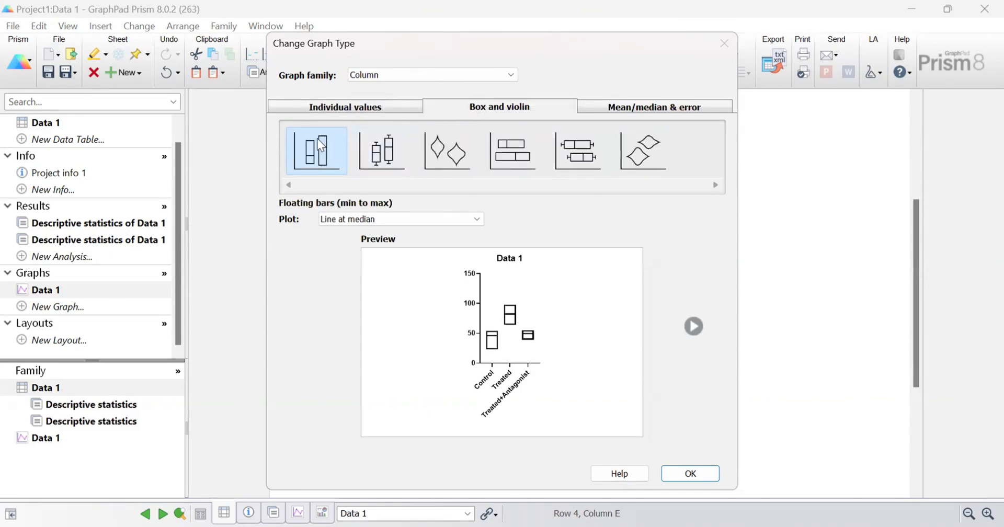
pyautogui.click(388, 154)
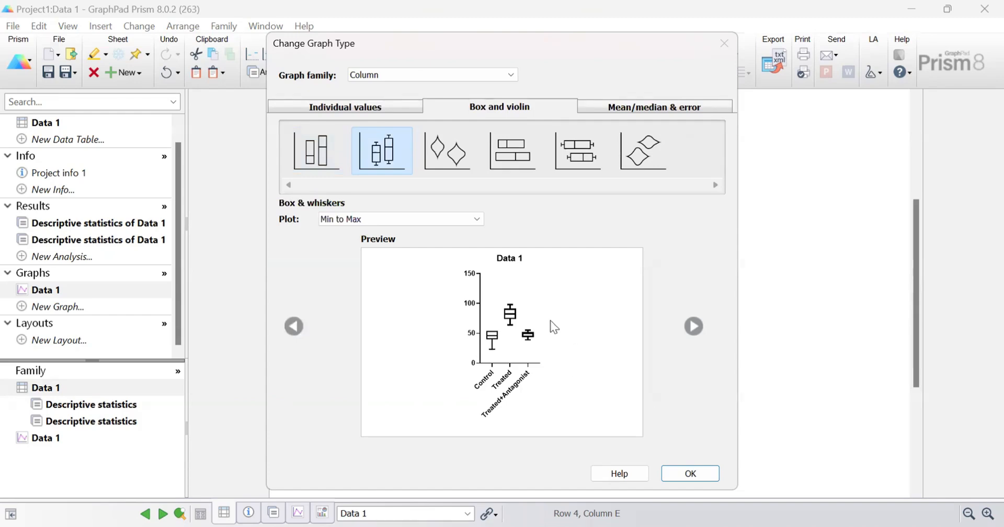
pyautogui.click(641, 104)
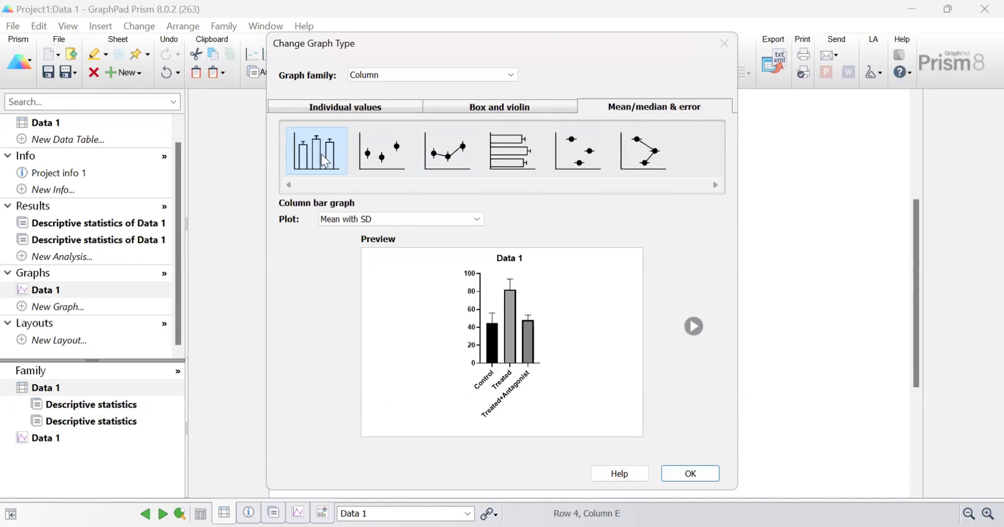
pyautogui.click(707, 475)
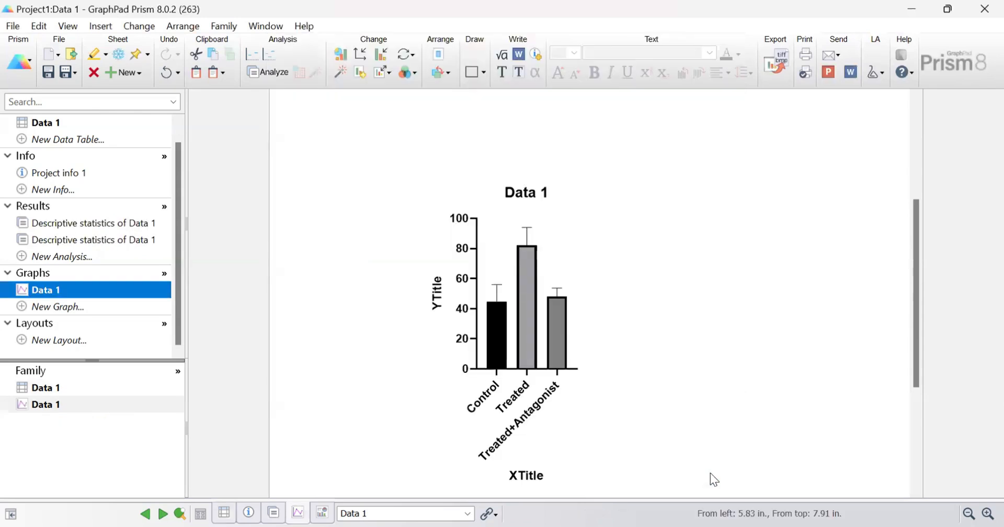
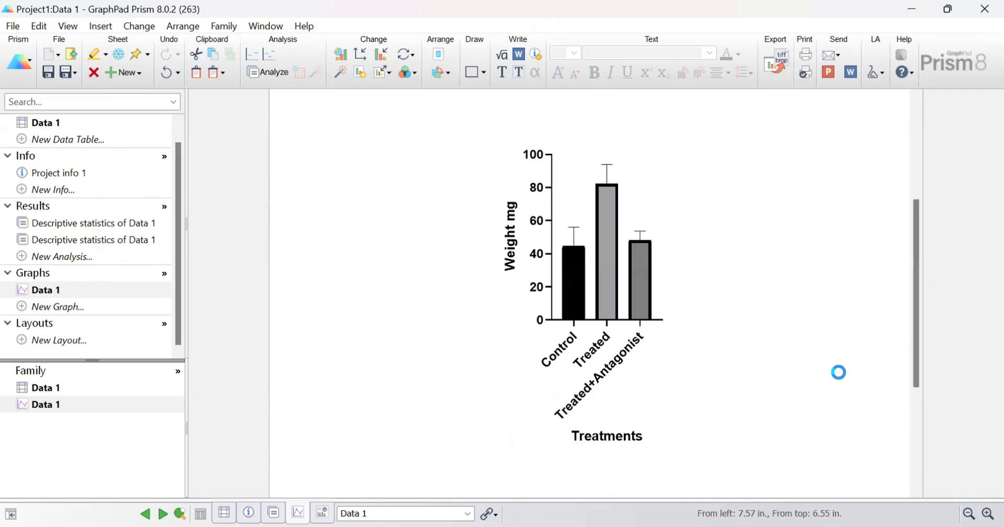
# Add a text box reading 40.12 to the graph and place it above the Control bar's error bar
pyautogui.rightClick(694, 184)
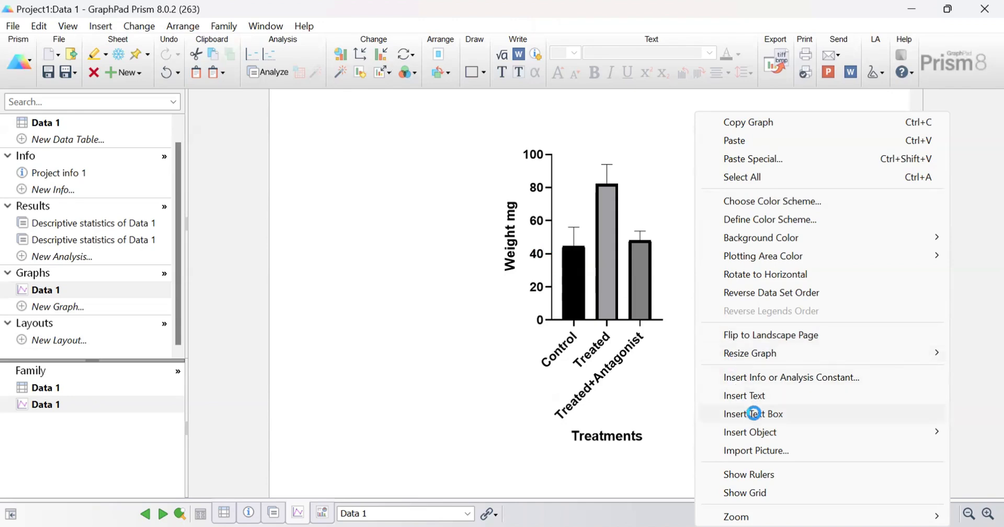
pyautogui.click(753, 413)
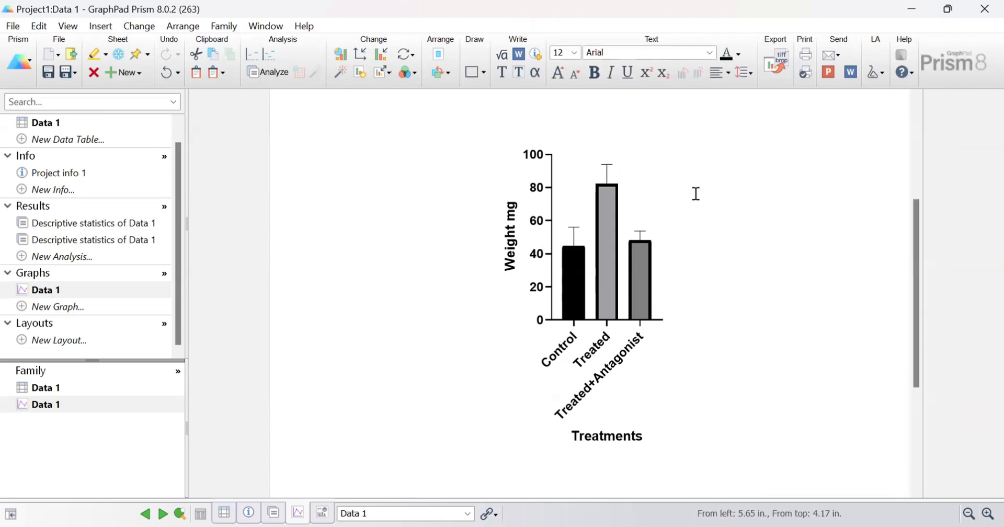
pyautogui.click(696, 194)
pyautogui.write('40.12')
pyautogui.click(741, 211)
pyautogui.click(712, 186)
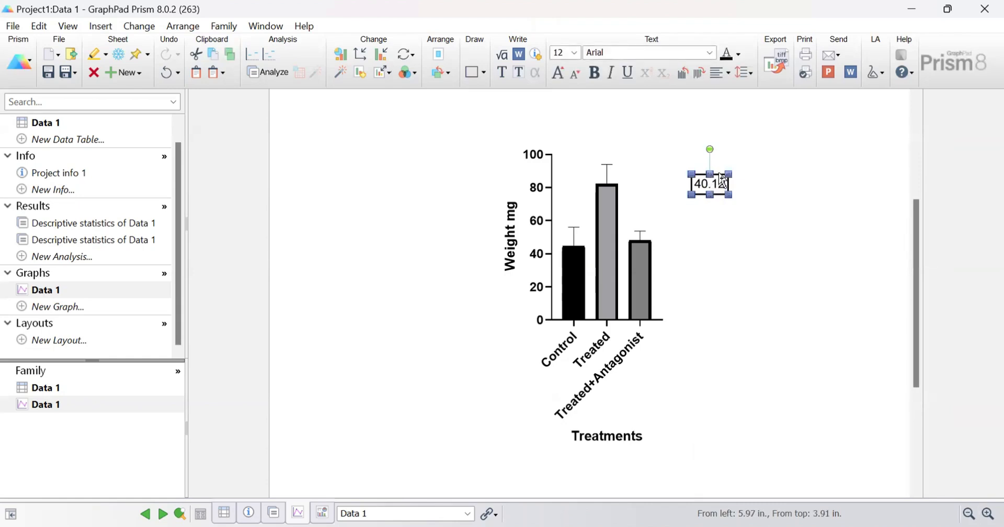
pyautogui.moveTo(719, 181); pyautogui.dragTo(587, 208)
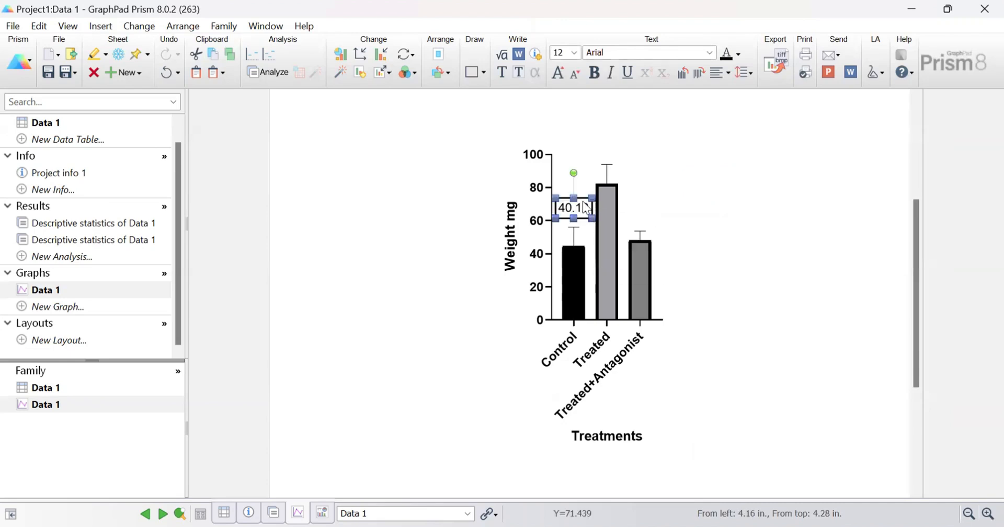
pyautogui.click(811, 299)
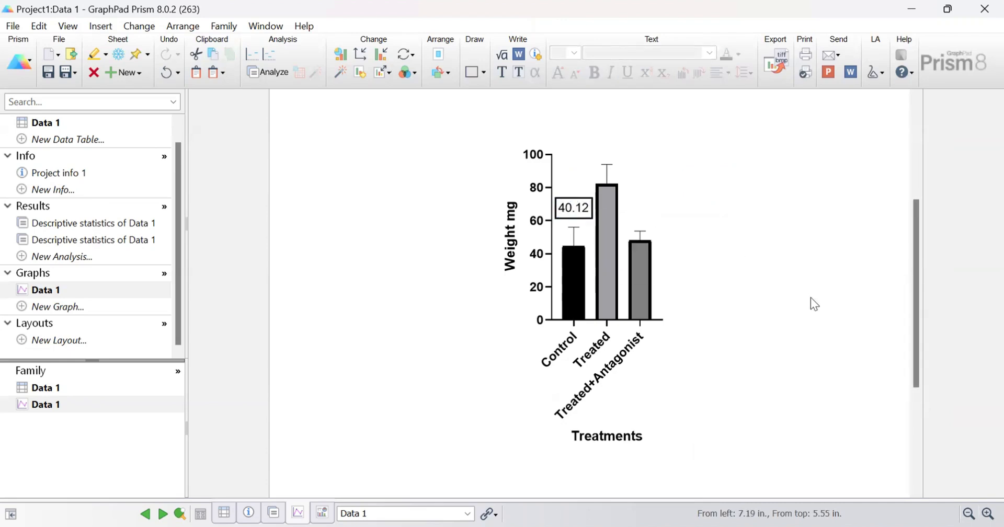
# Delete the text box above the Control bar
pyautogui.click(585, 220)
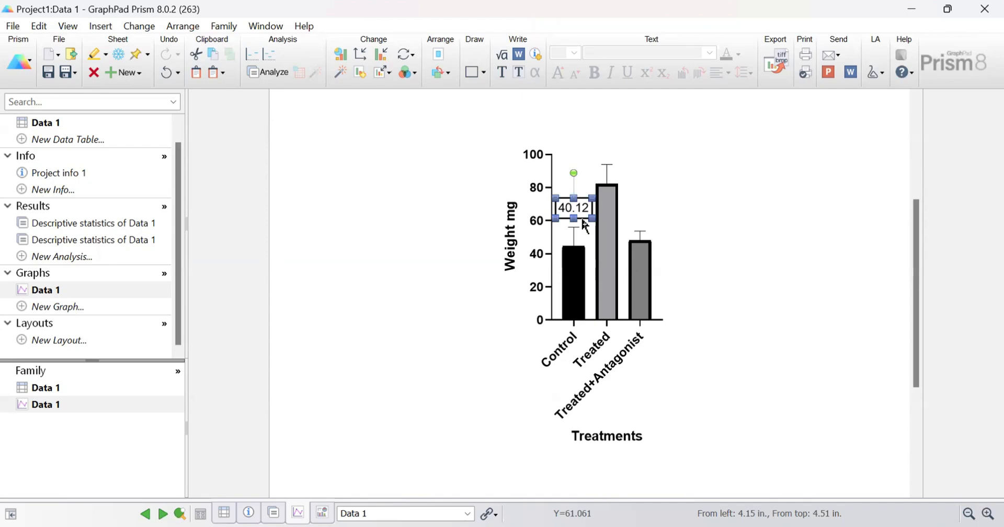
pyautogui.press('Delete')
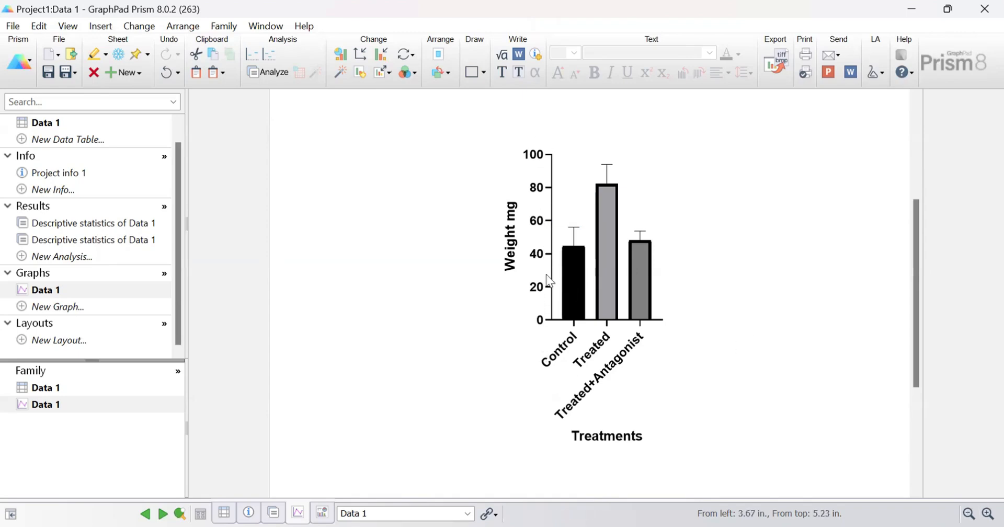
# Open the bar graph's formatting options and review the data set, graph and annotation settings
pyautogui.moveTo(580, 314)
pyautogui.doubleClick(624, 170)
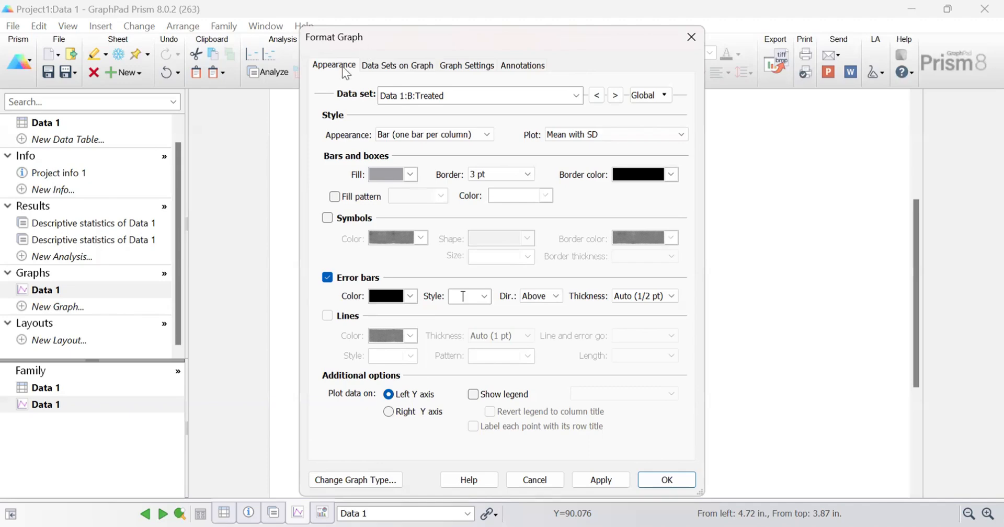
pyautogui.click(376, 74)
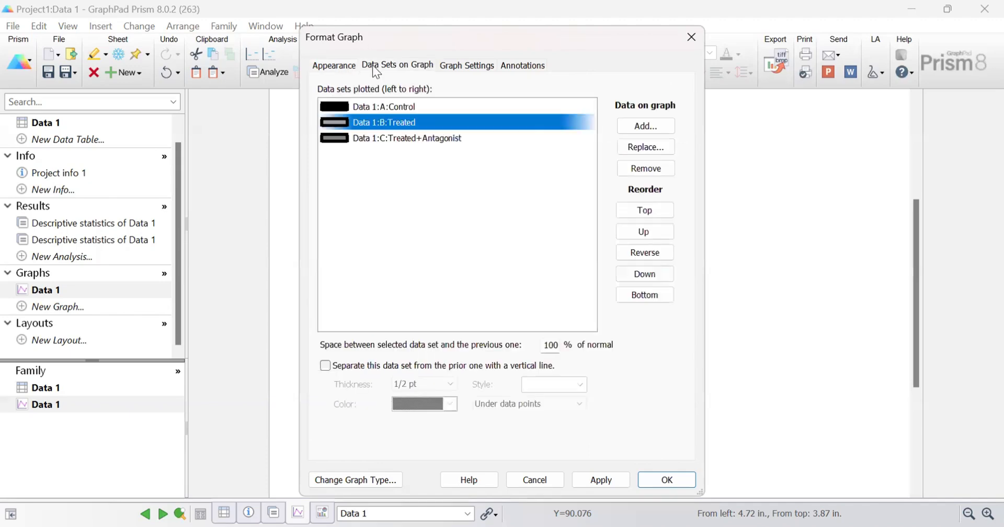
pyautogui.click(462, 64)
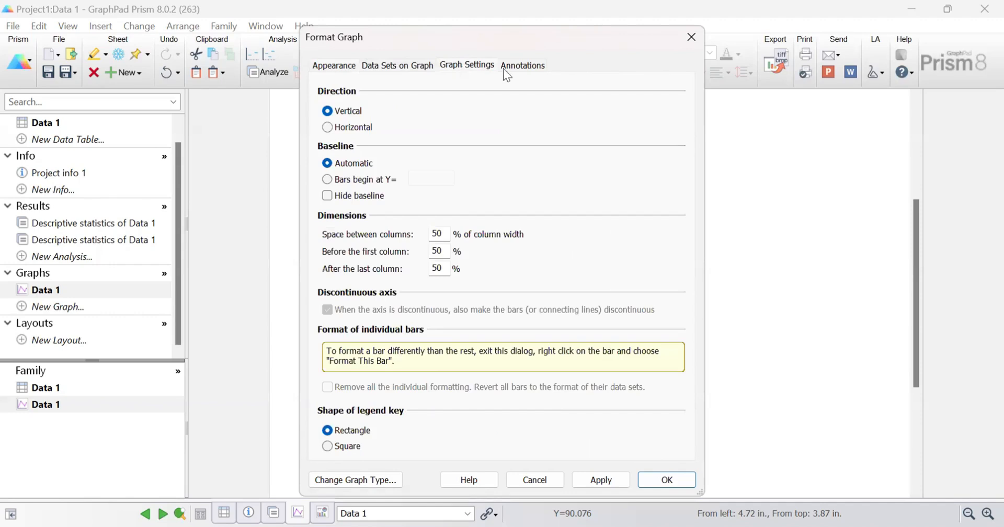
pyautogui.click(516, 71)
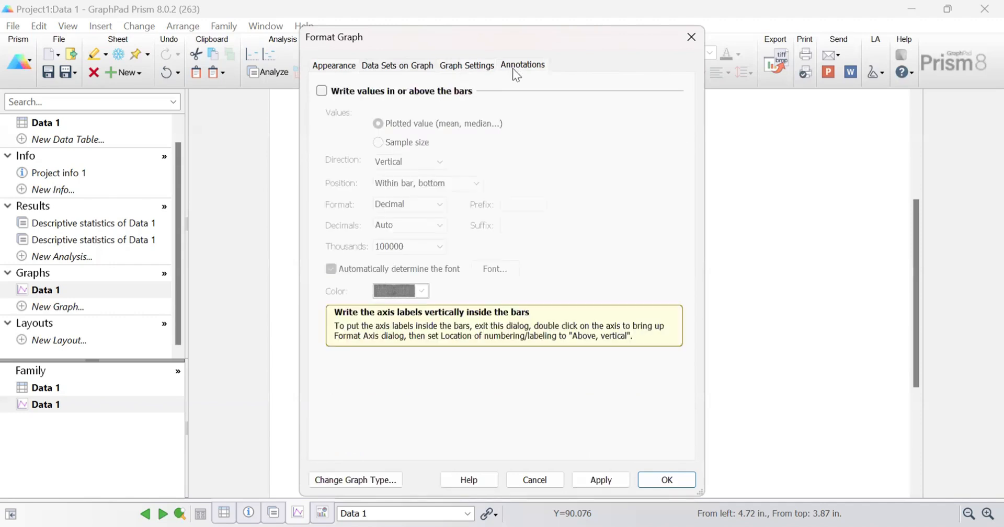
pyautogui.click(332, 65)
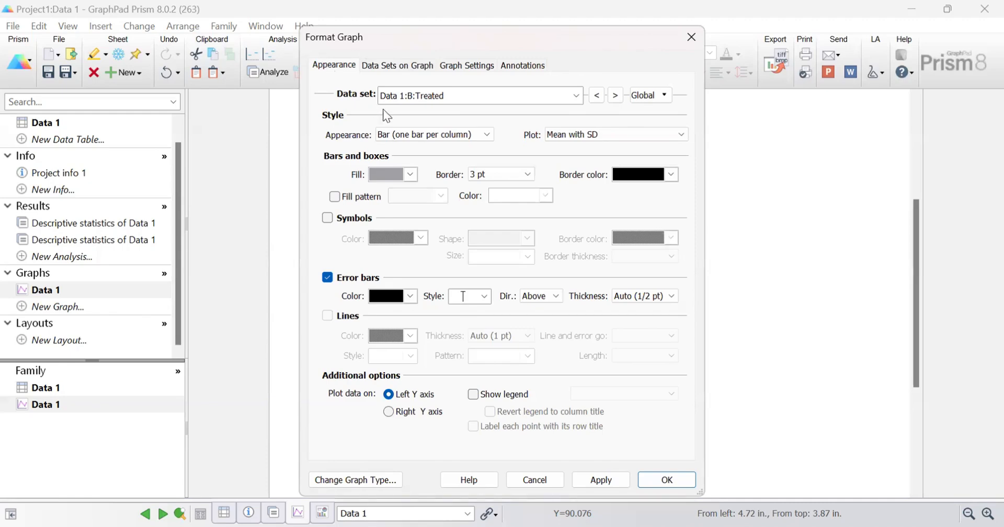
# Plot the Control data set as mean with SEM, changing only that one data set, and apply it to the graph
pyautogui.click(576, 97)
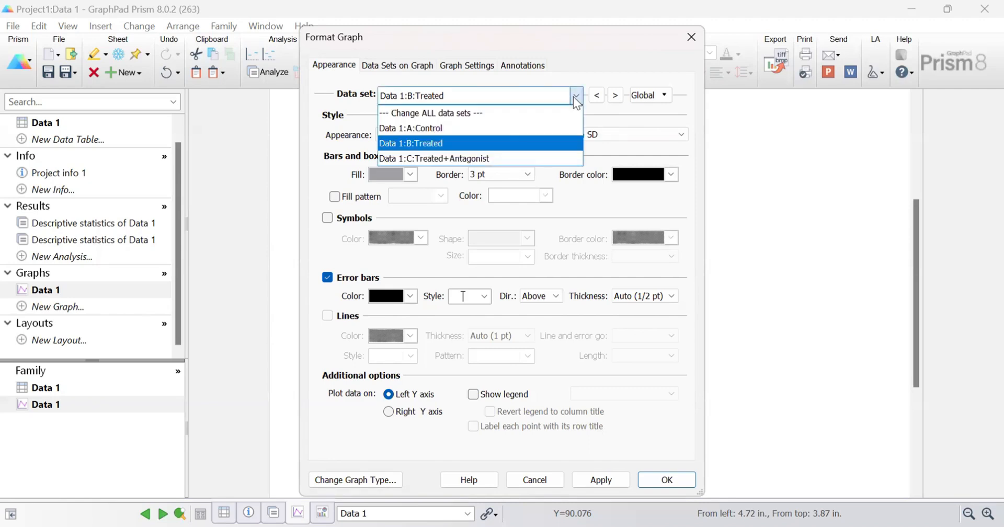
pyautogui.click(416, 128)
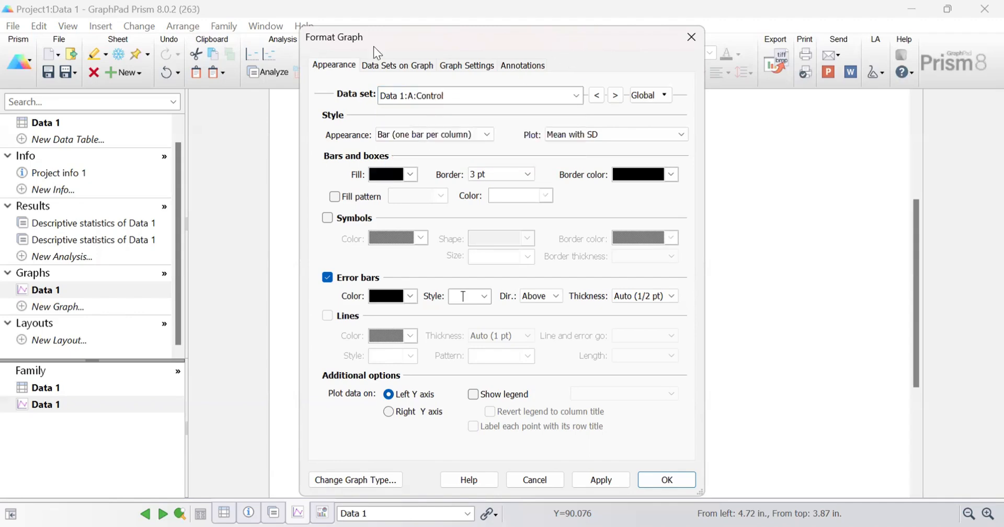
pyautogui.moveTo(373, 46); pyautogui.dragTo(162, 46)
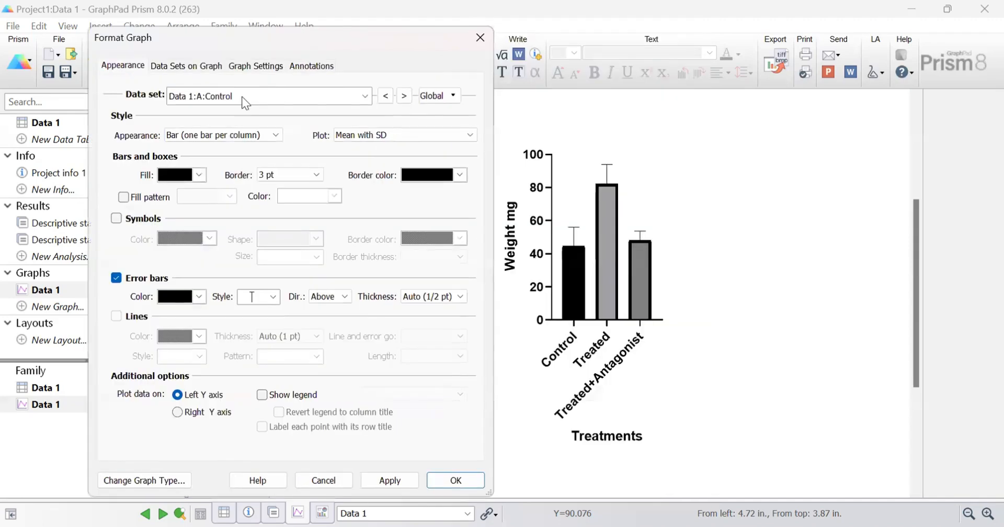
pyautogui.click(365, 96)
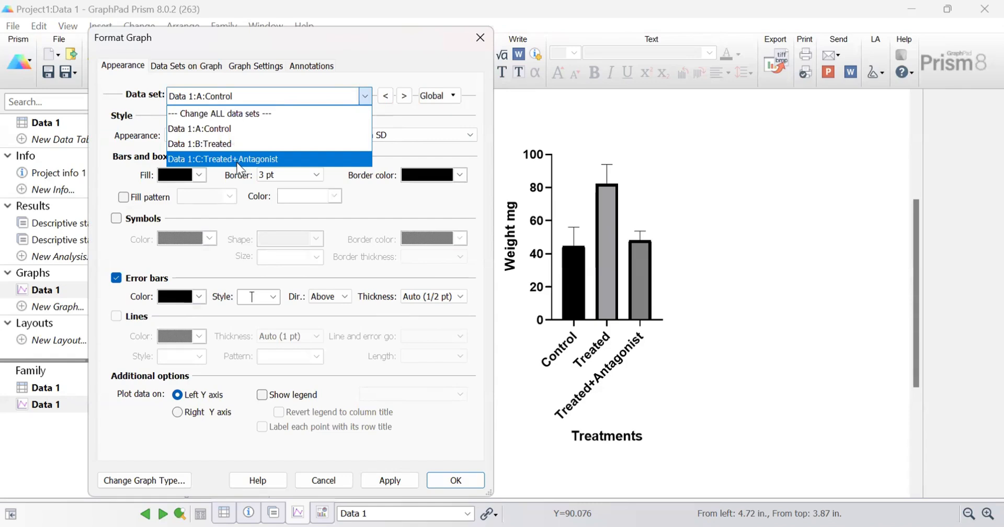
pyautogui.click(223, 129)
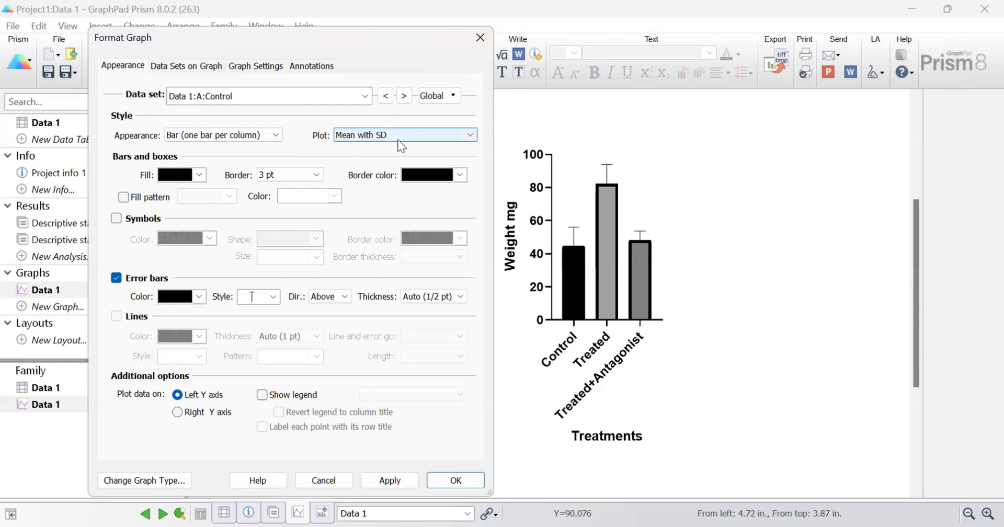
pyautogui.click(467, 135)
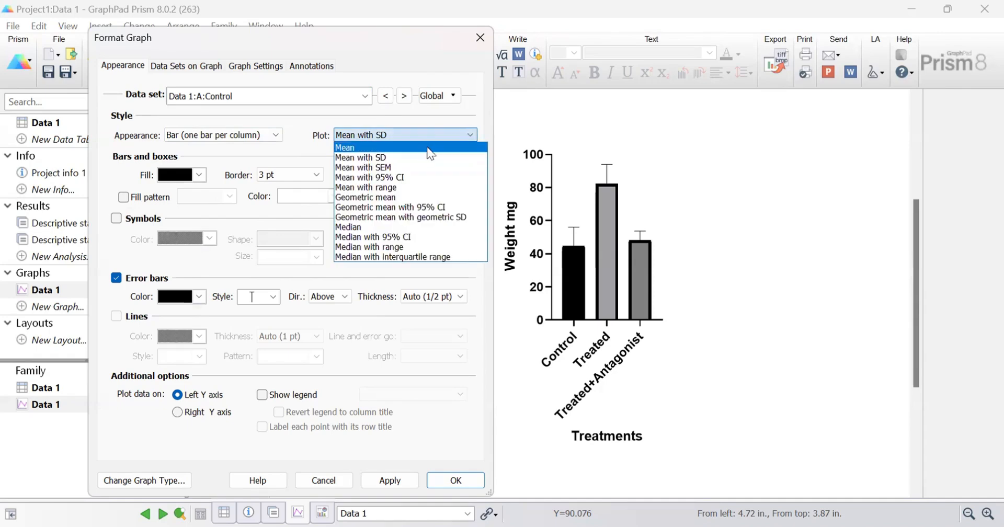
pyautogui.click(388, 167)
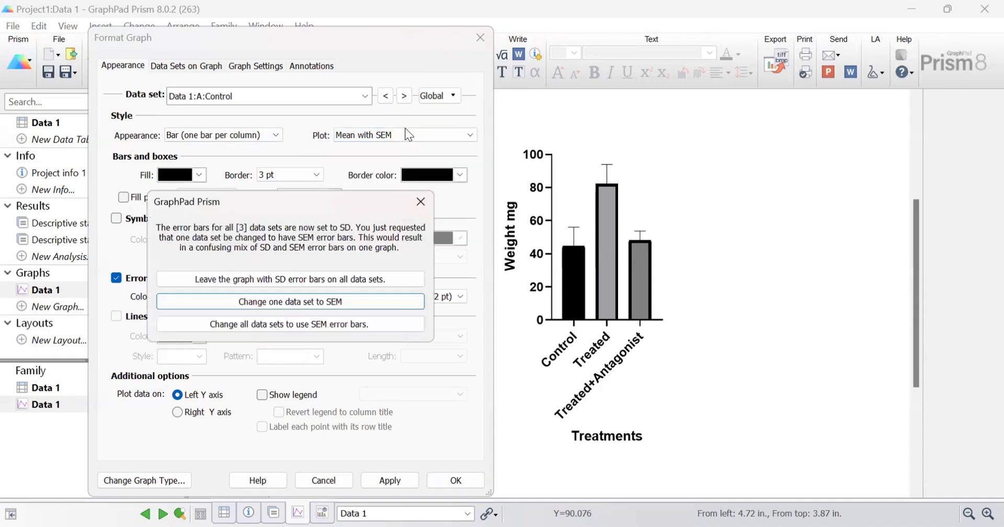
pyautogui.click(339, 296)
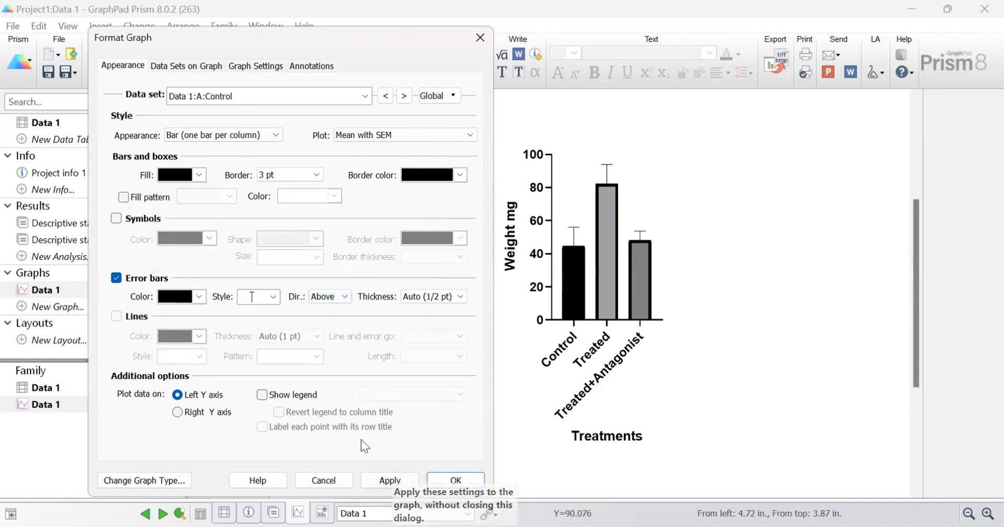
pyautogui.click(382, 483)
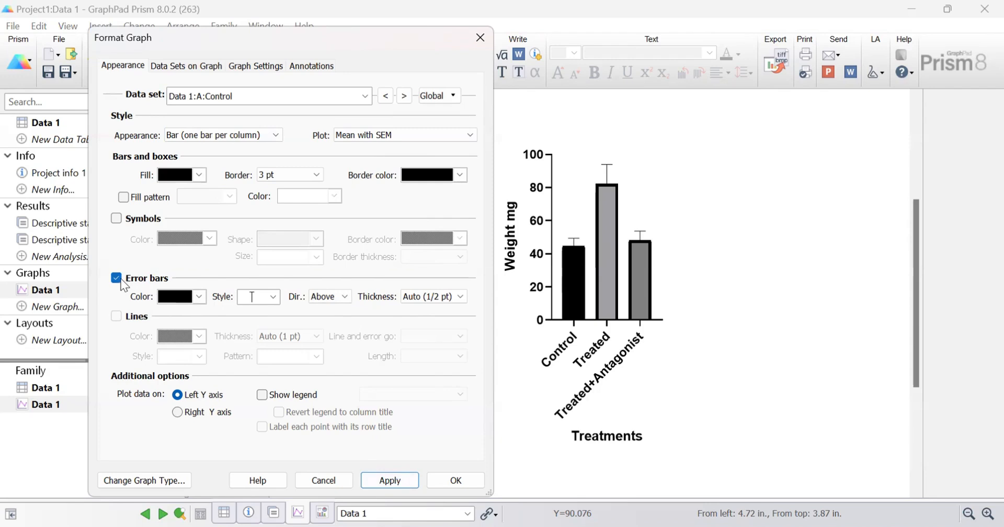
# Format the Control error bars with a capped style, both directions and 1/2 pt thickness
pyautogui.click(274, 298)
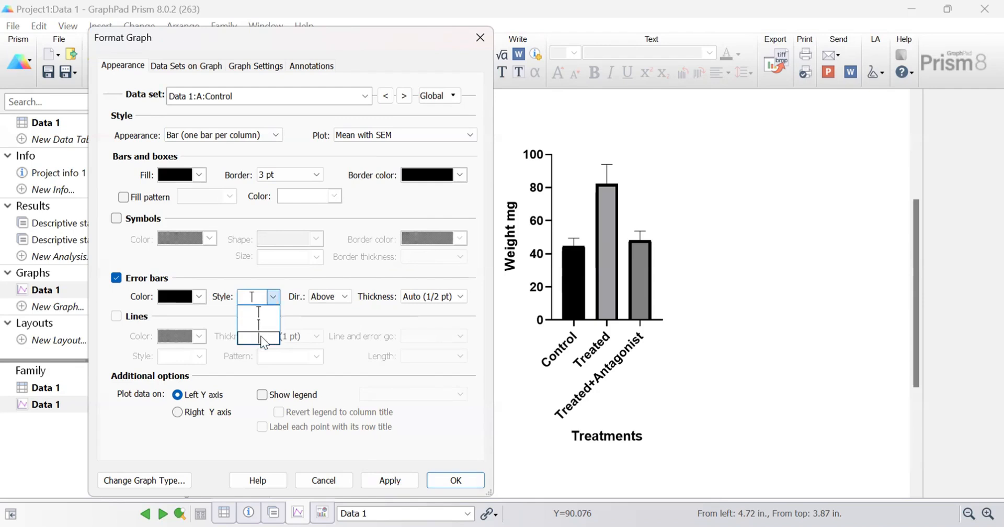
pyautogui.click(261, 336)
pyautogui.click(274, 296)
pyautogui.click(257, 325)
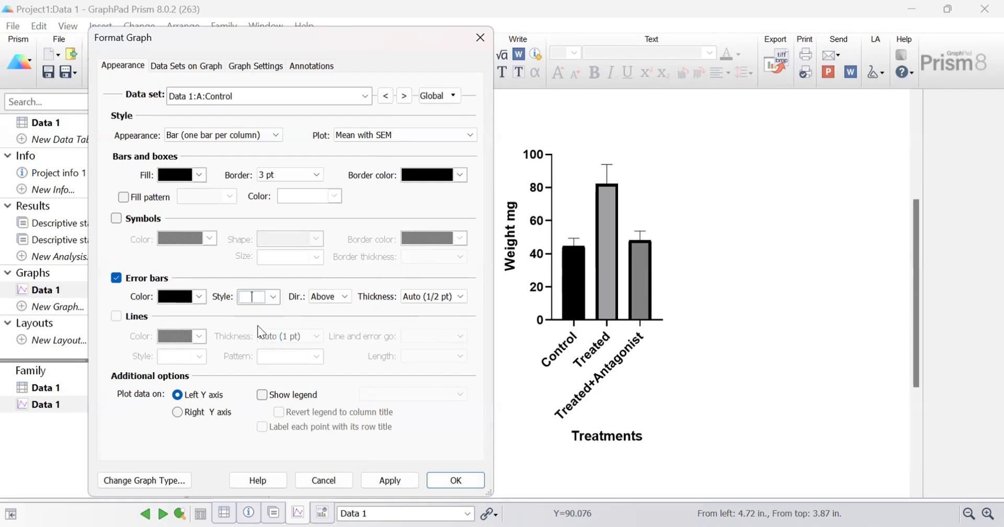
pyautogui.click(337, 297)
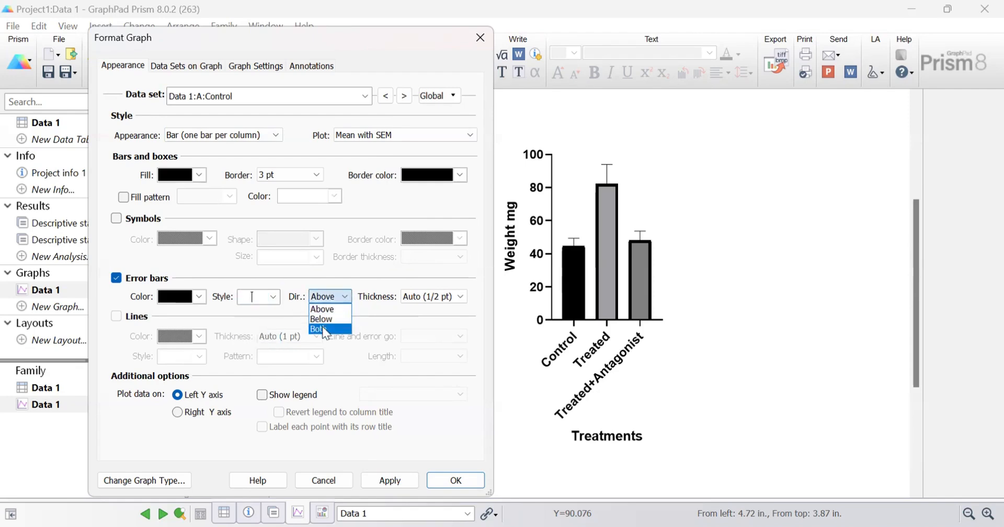
pyautogui.click(324, 329)
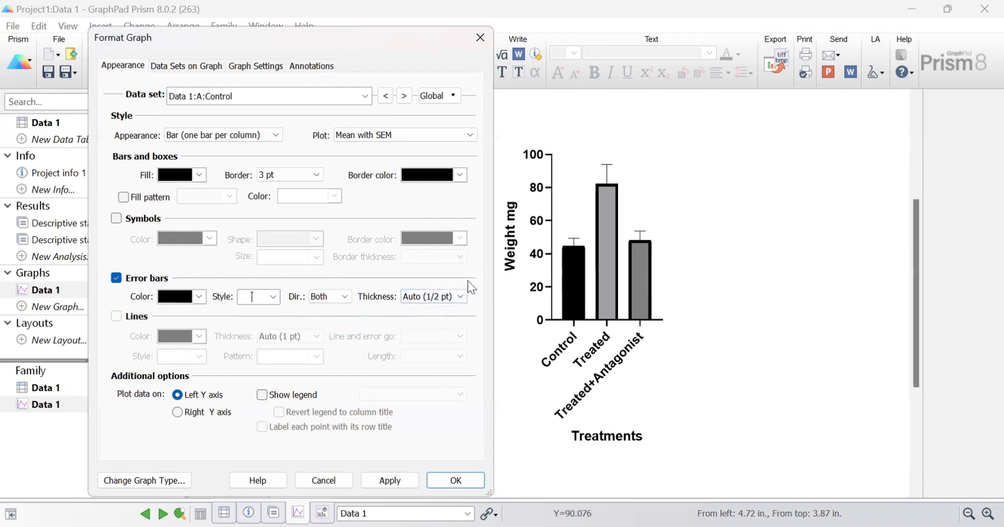
pyautogui.click(459, 298)
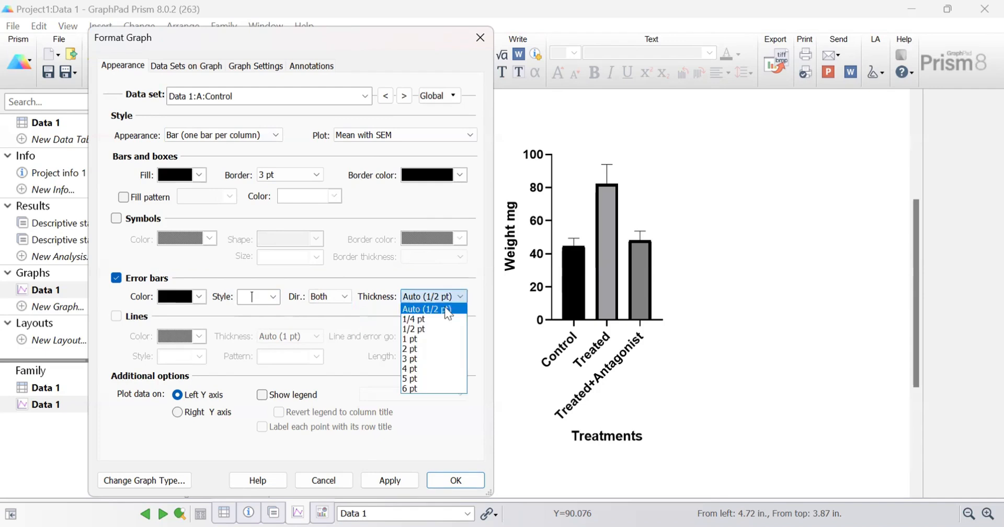
pyautogui.click(426, 330)
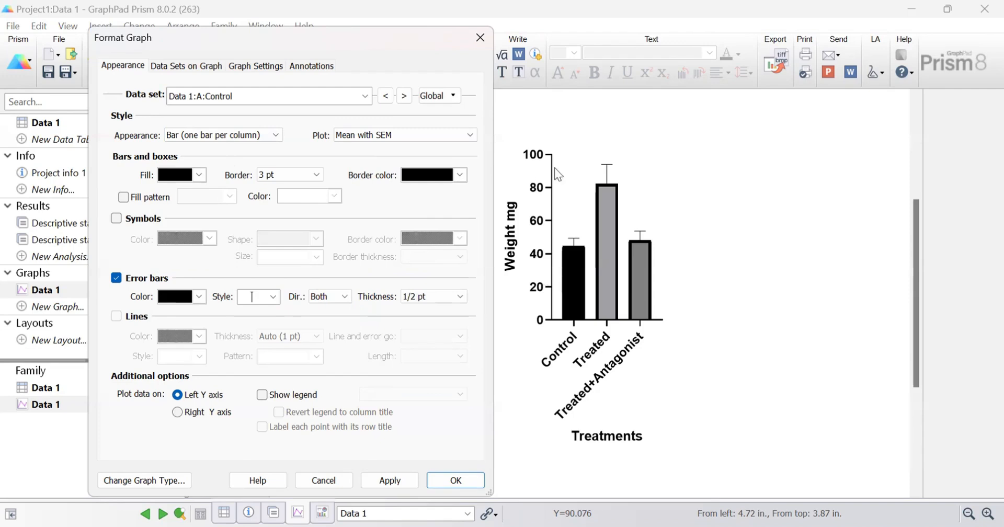
# Give the Control bar a 1/2 pt border in dark gray
pyautogui.click(316, 174)
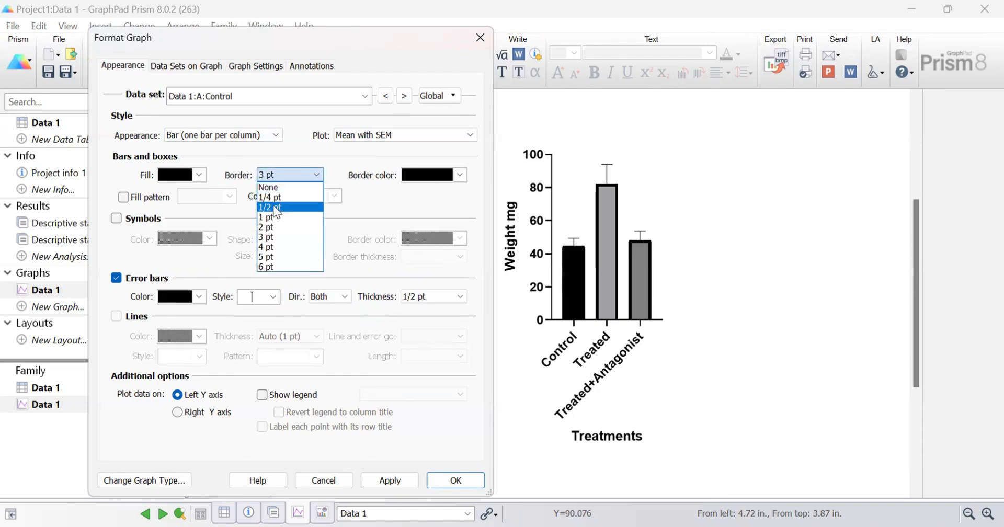
pyautogui.click(276, 208)
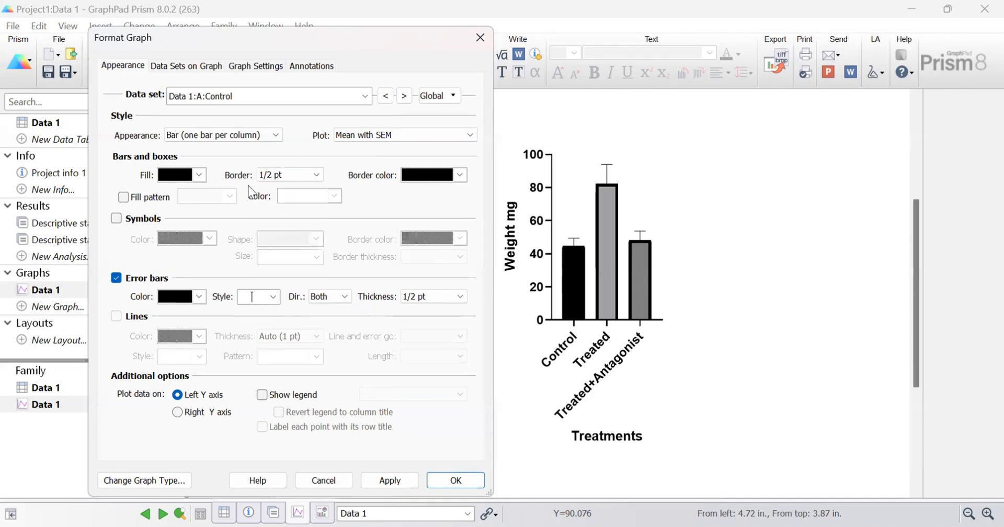
pyautogui.click(313, 175)
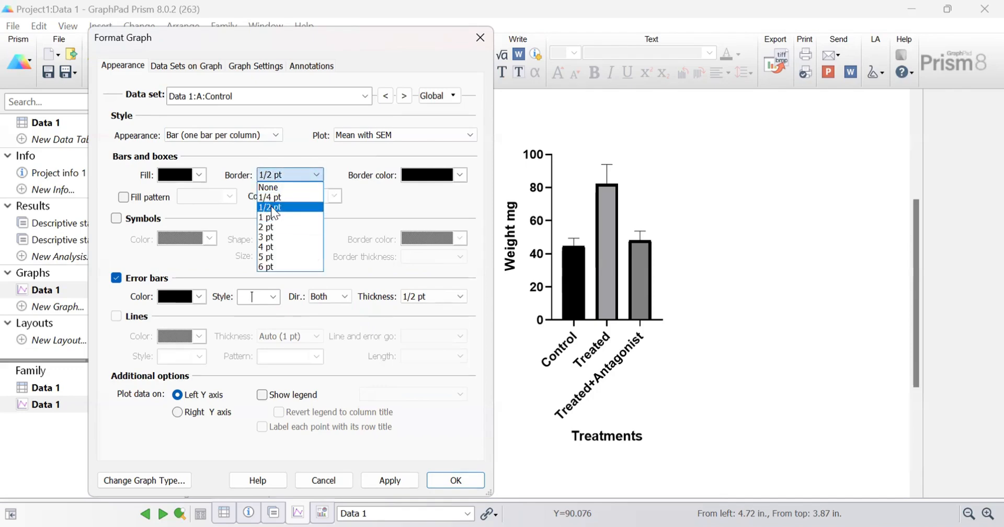
pyautogui.click(276, 207)
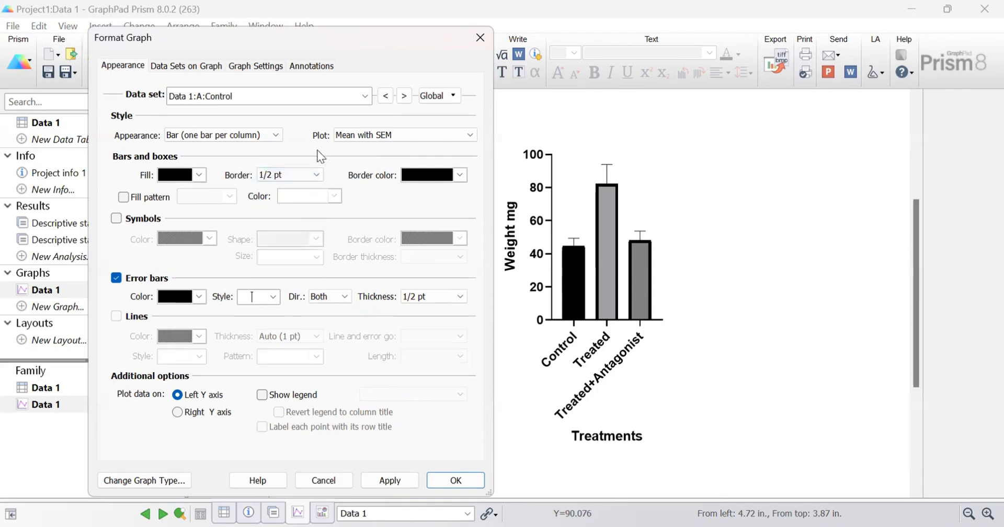
pyautogui.click(460, 174)
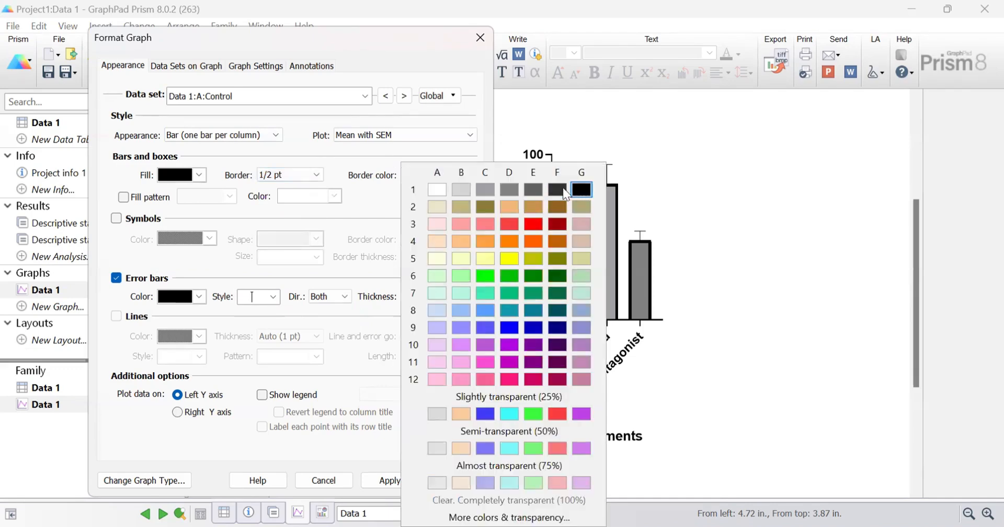
pyautogui.click(558, 191)
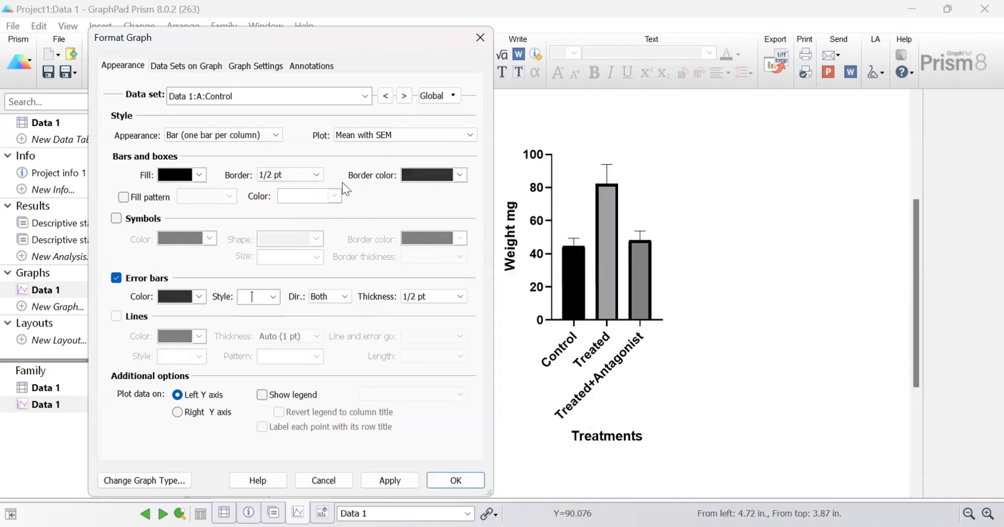
# Fill the Control bar with white, add a black dotted fill pattern and apply the formatting to the graph
pyautogui.click(199, 175)
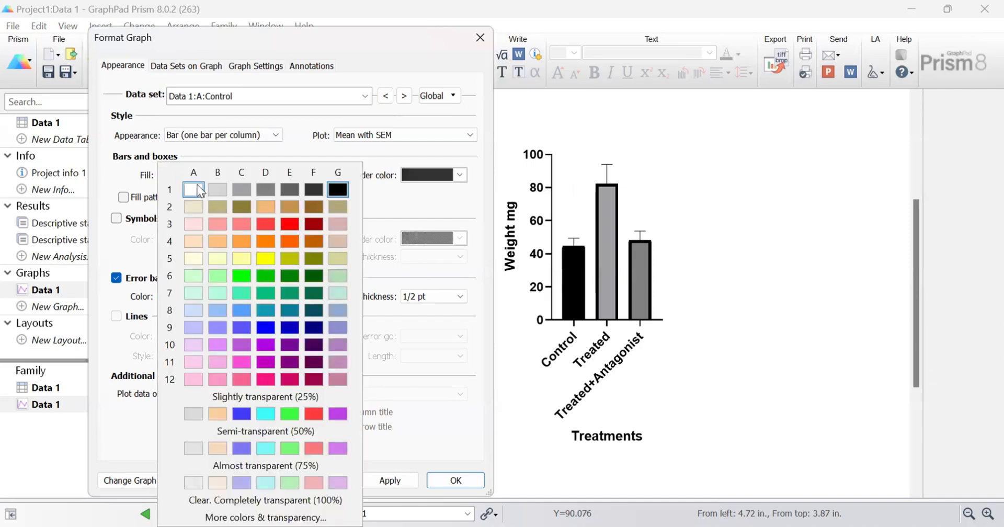
pyautogui.click(194, 190)
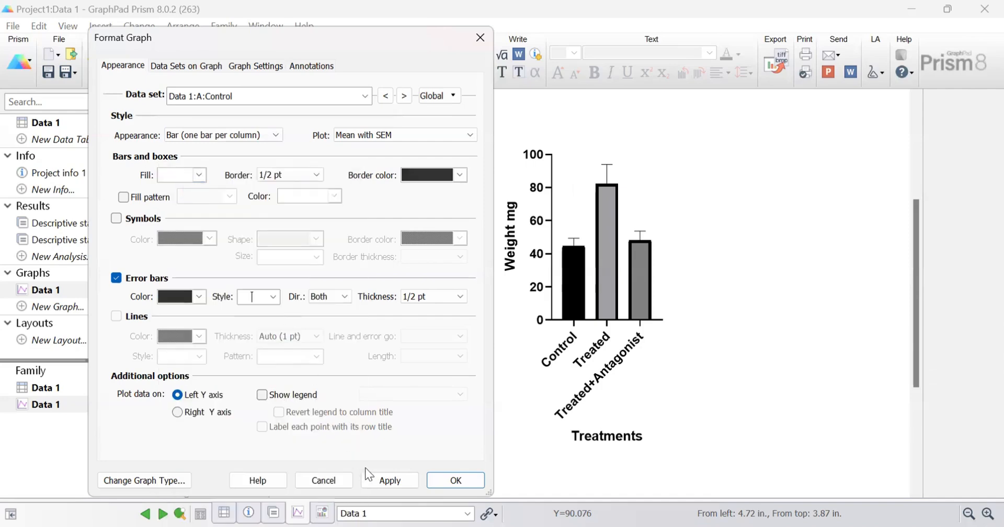
pyautogui.click(380, 478)
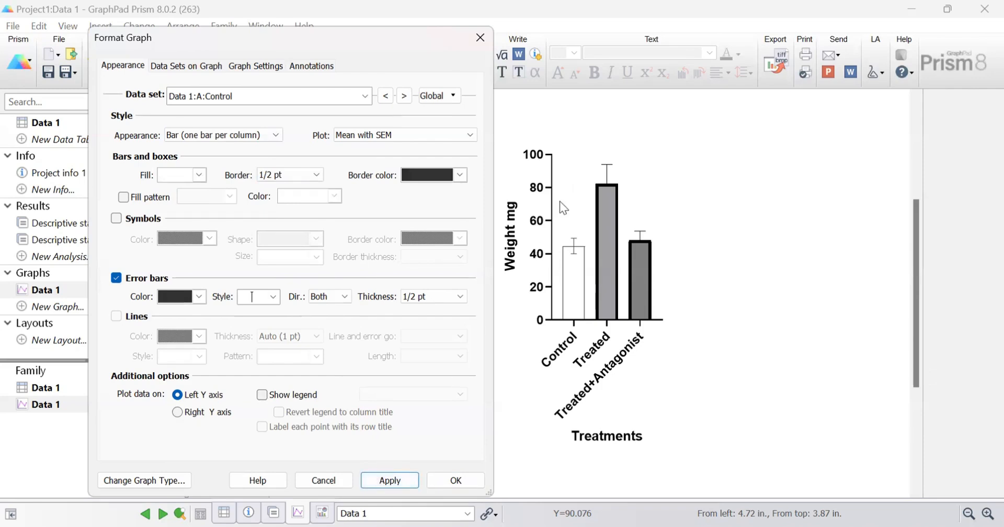
pyautogui.click(121, 198)
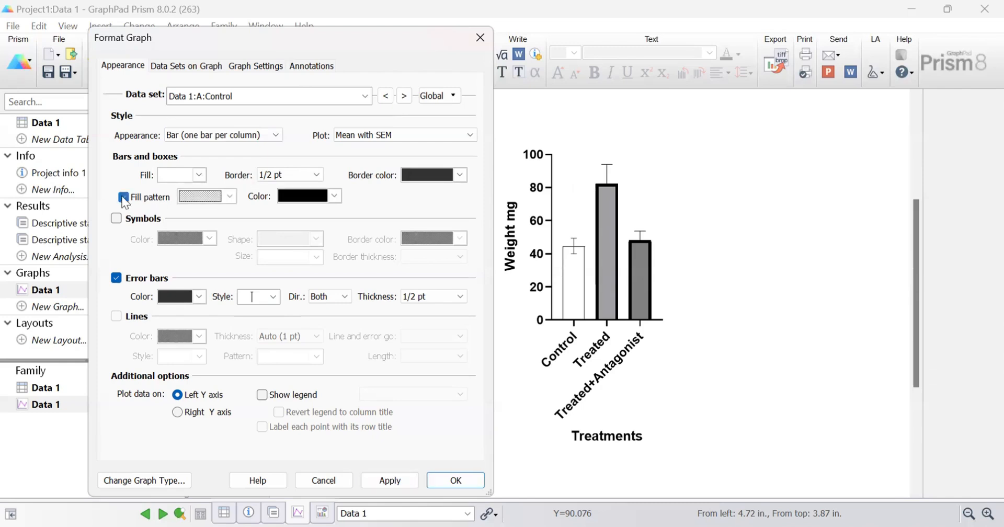
pyautogui.click(230, 196)
pyautogui.click(214, 211)
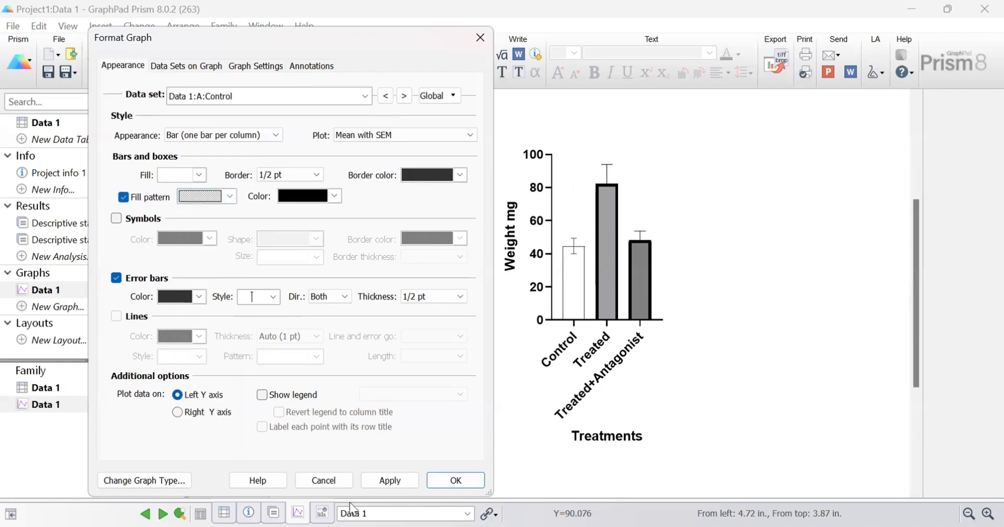
pyautogui.click(385, 477)
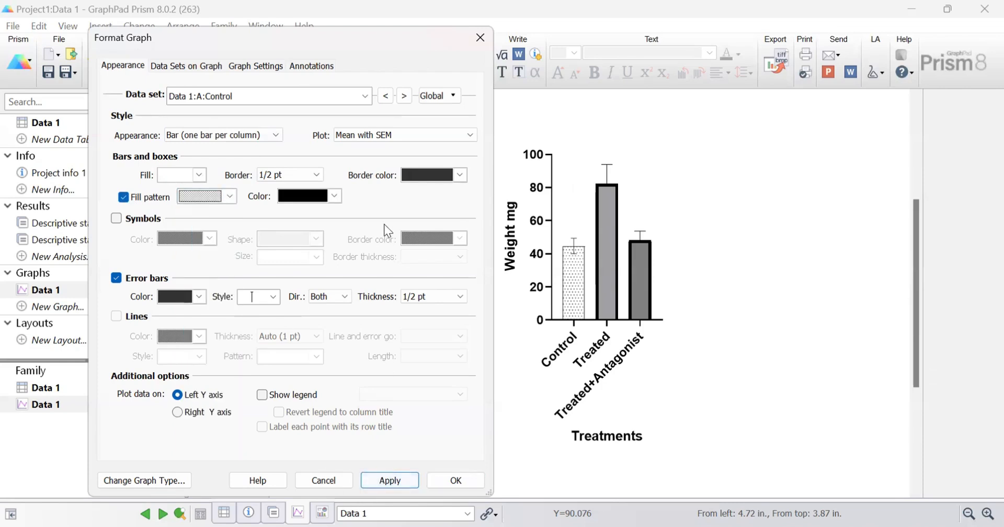
# Switch to the Treated data set and set its plot to mean with SEM
pyautogui.click(365, 96)
pyautogui.click(273, 143)
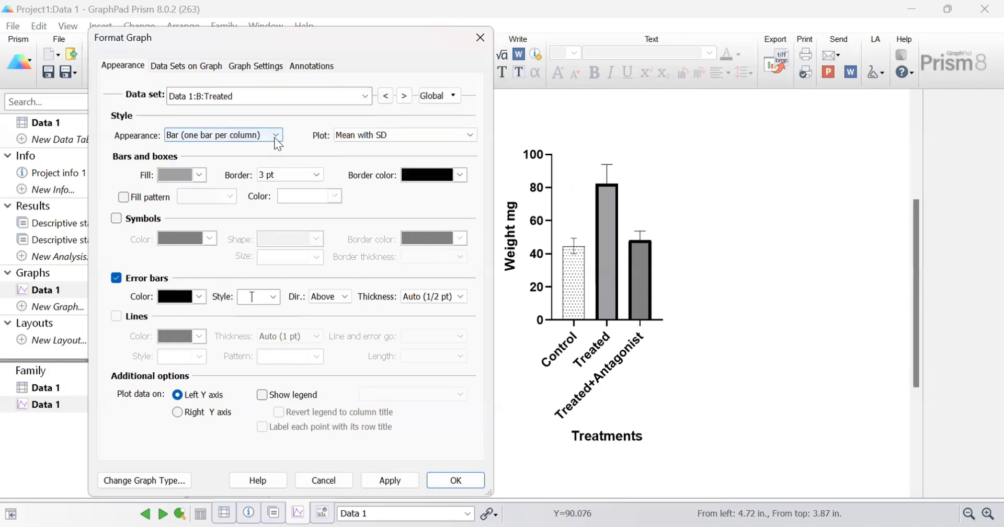
pyautogui.click(469, 136)
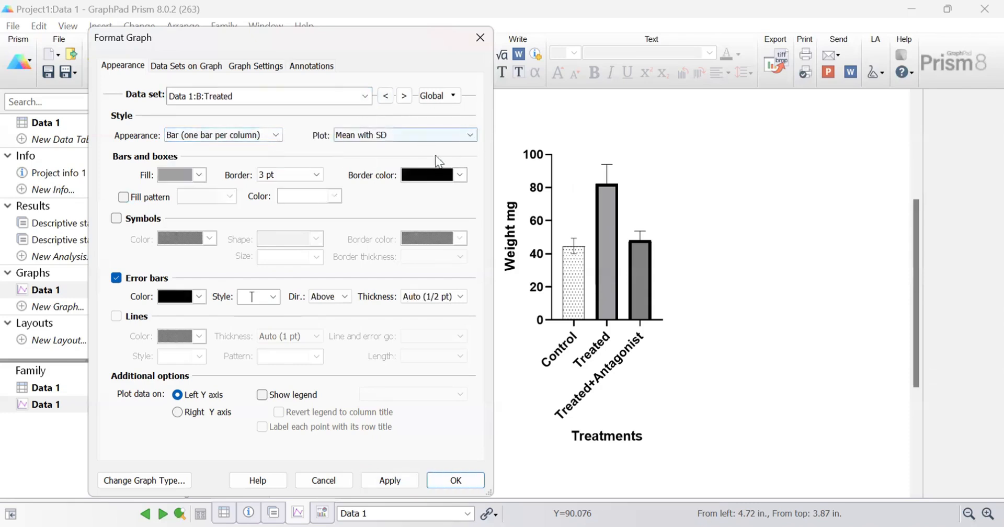
pyautogui.click(427, 167)
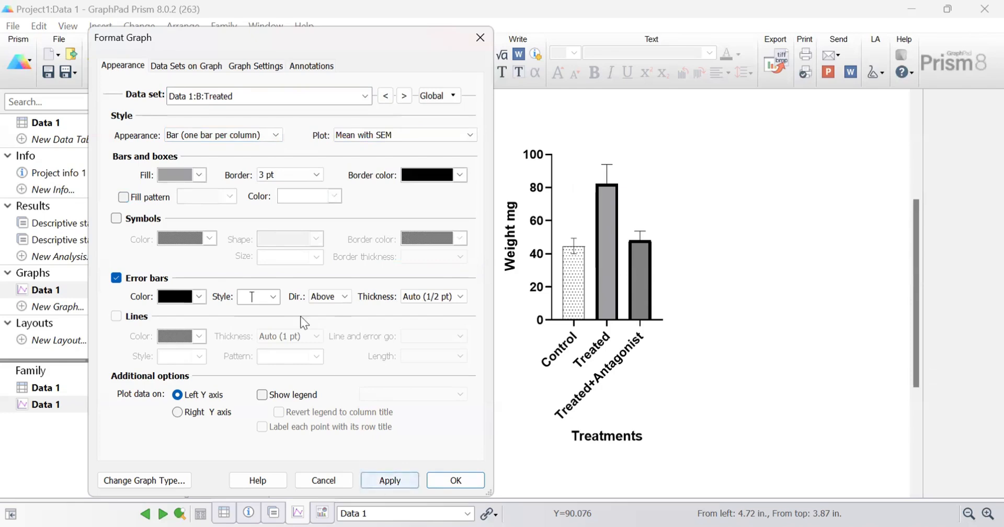
# Apply the mean with SEM plot to the Treated data set and set its bar border to 1/2 pt
pyautogui.click(385, 479)
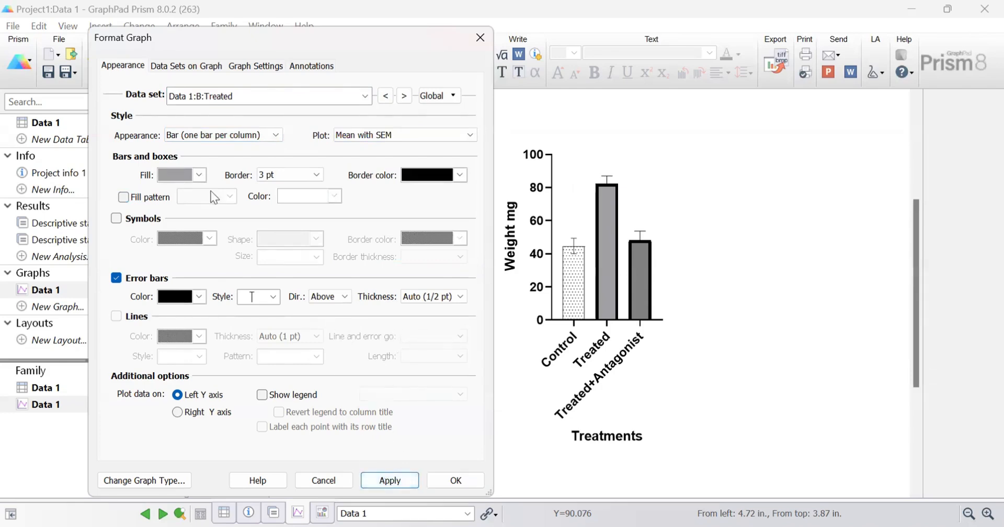
pyautogui.click(309, 175)
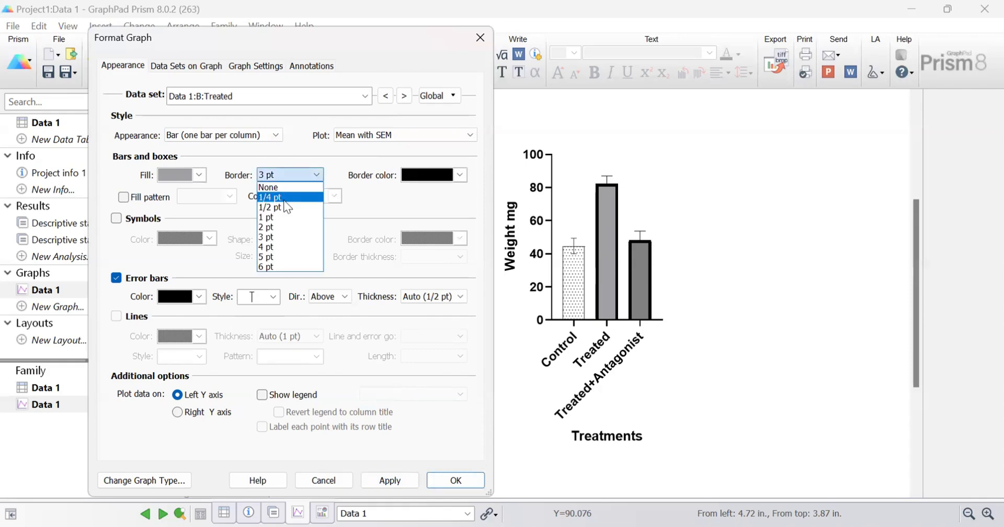
pyautogui.click(284, 201)
pyautogui.click(305, 176)
pyautogui.click(291, 207)
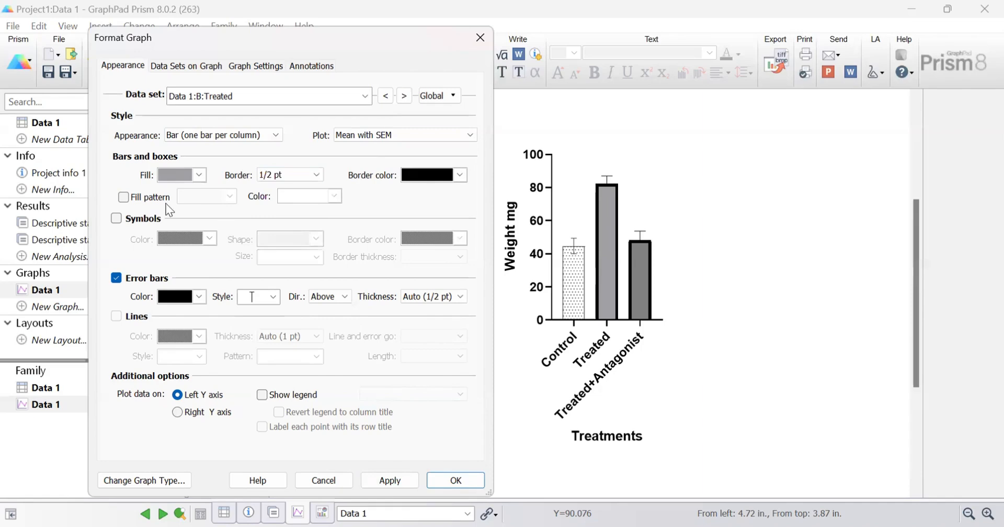
# Add a white fine checkered fill pattern to the Treated bar and apply it to the graph
pyautogui.click(123, 197)
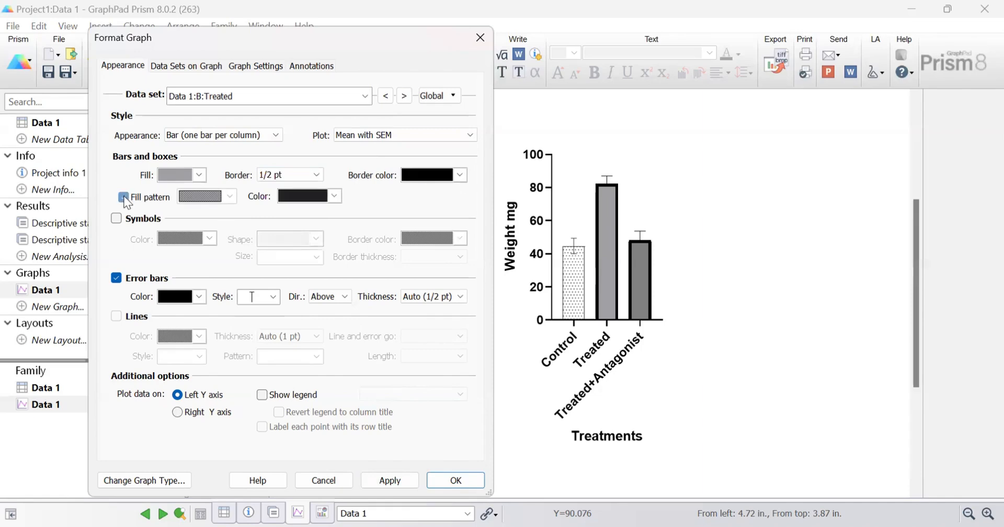
pyautogui.click(228, 198)
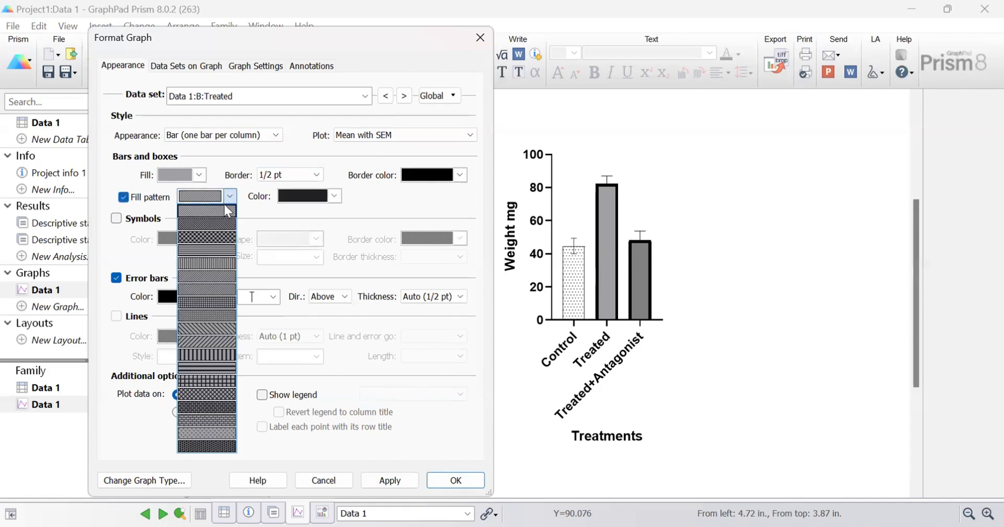
pyautogui.click(334, 196)
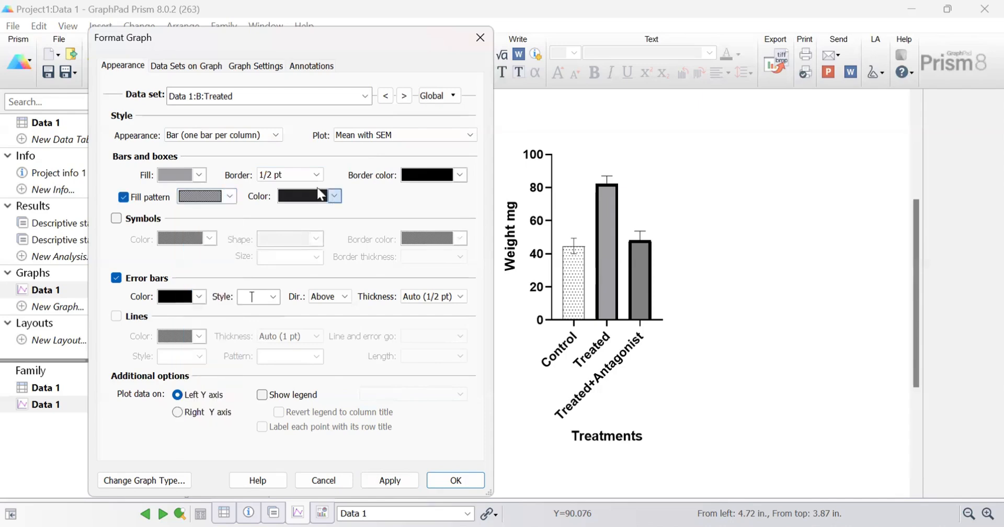
pyautogui.click(316, 191)
pyautogui.click(231, 197)
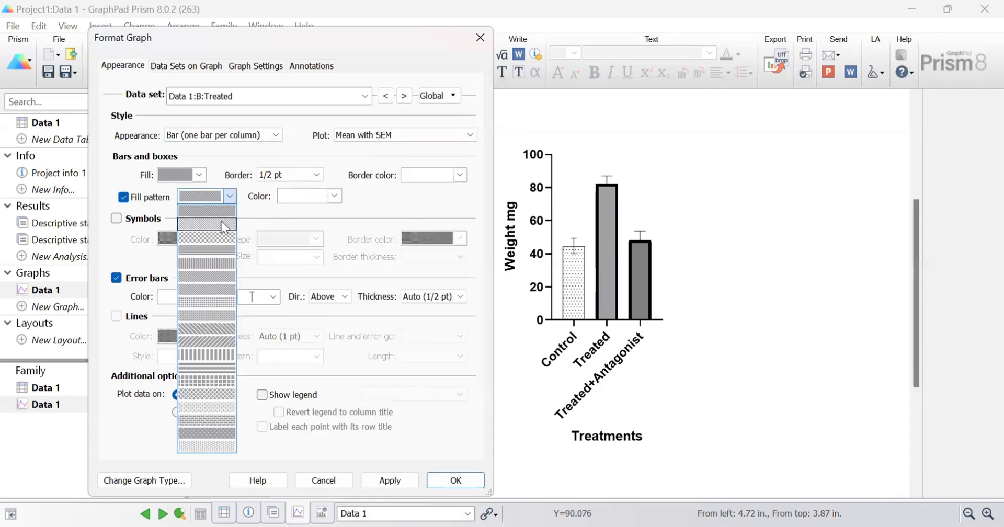
pyautogui.click(221, 221)
pyautogui.click(386, 476)
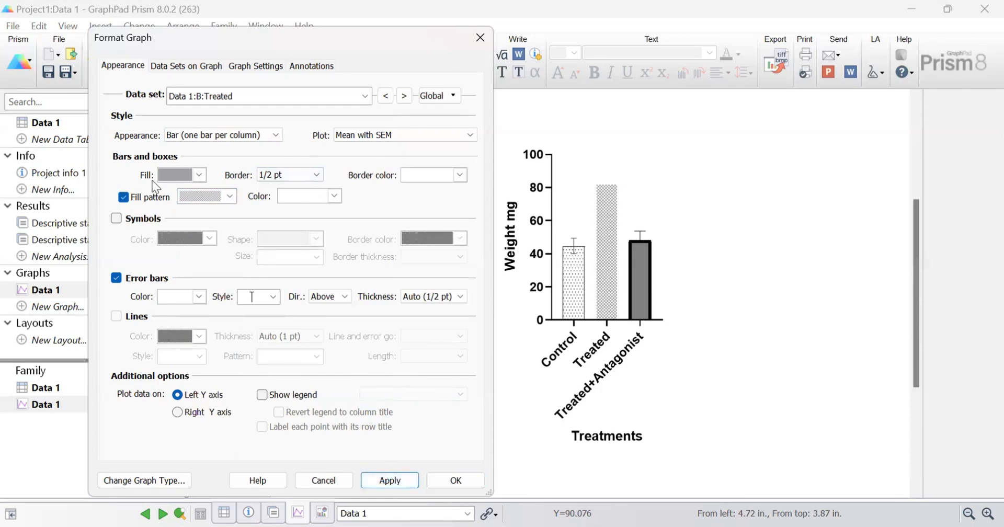
# Set the Treated bar's border color to dark gray and apply it to the graph
pyautogui.click(460, 175)
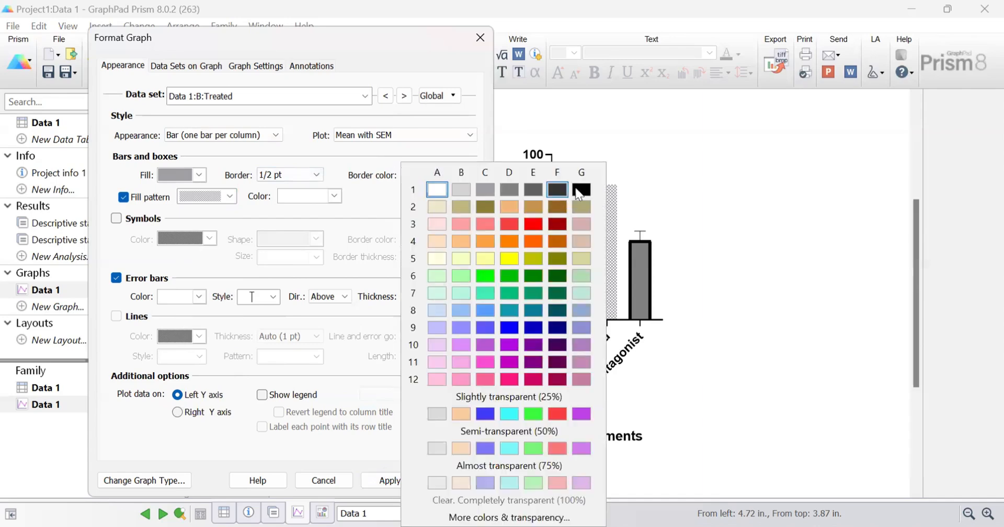
pyautogui.click(558, 190)
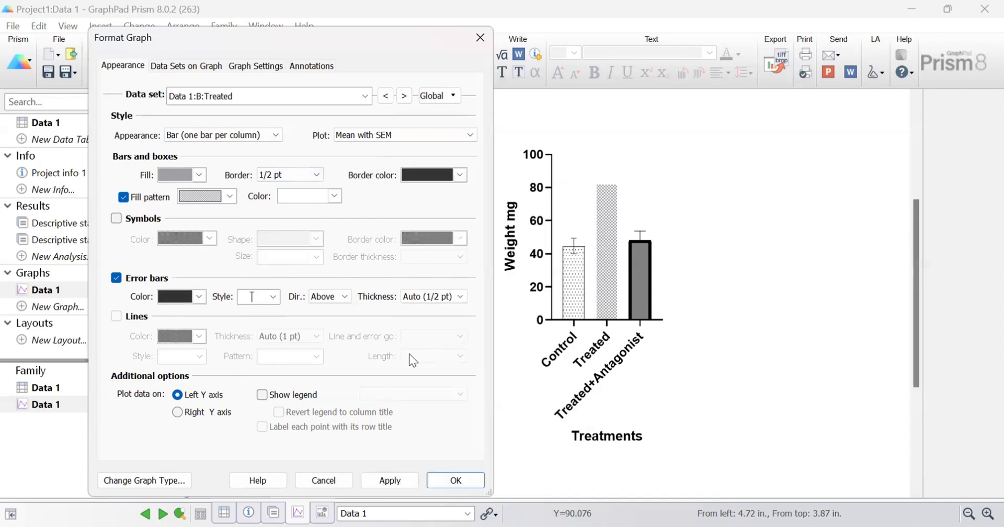
pyautogui.click(380, 480)
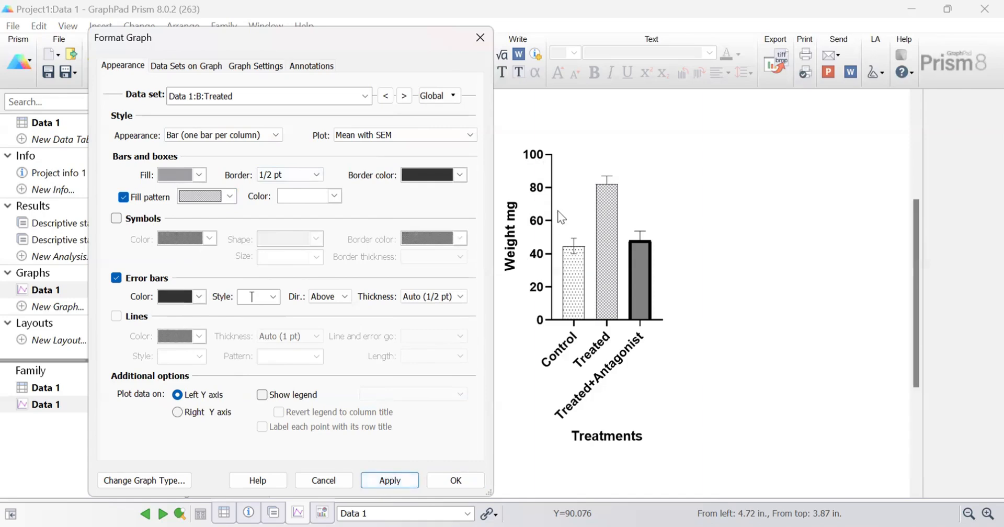
# Switch to the Treated+Antagonist data set and apply mean with SEM as its plot
pyautogui.click(365, 96)
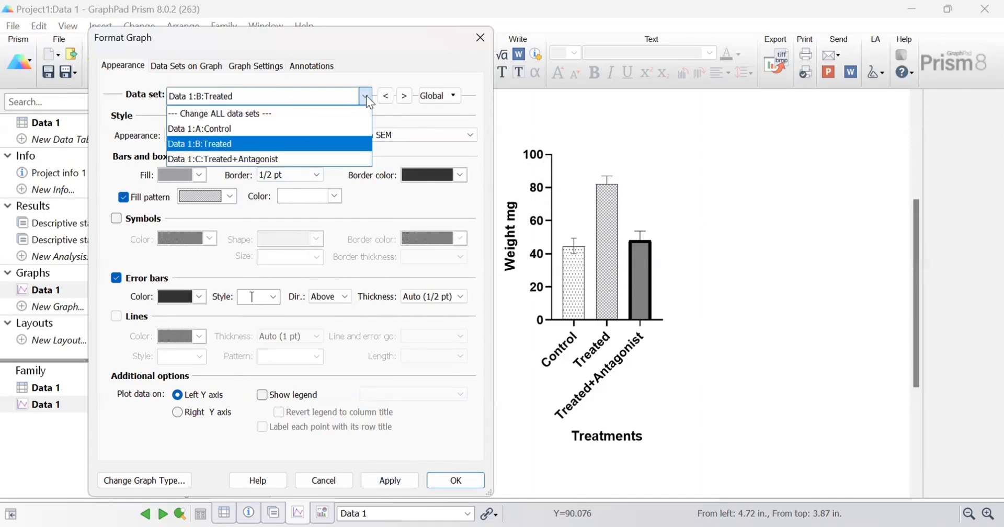
pyautogui.click(248, 144)
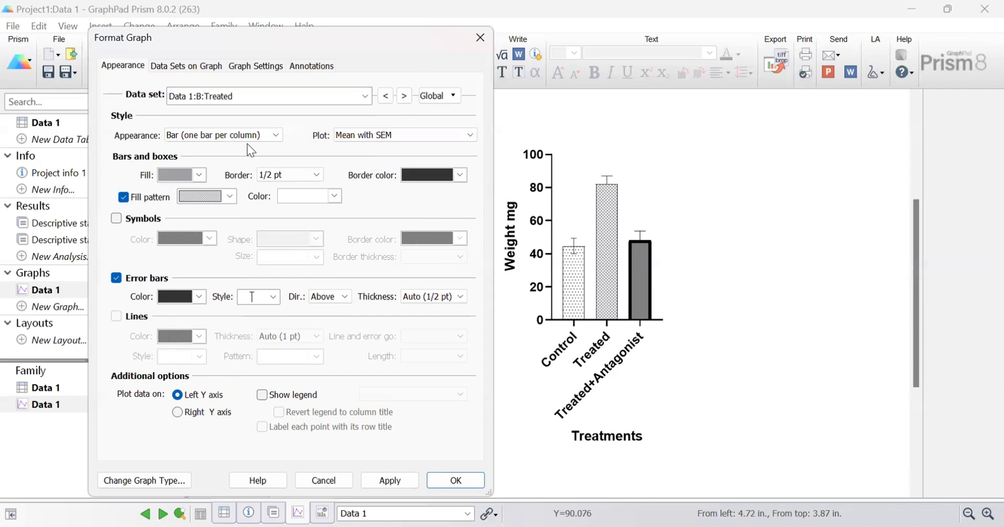
pyautogui.click(364, 98)
pyautogui.click(279, 156)
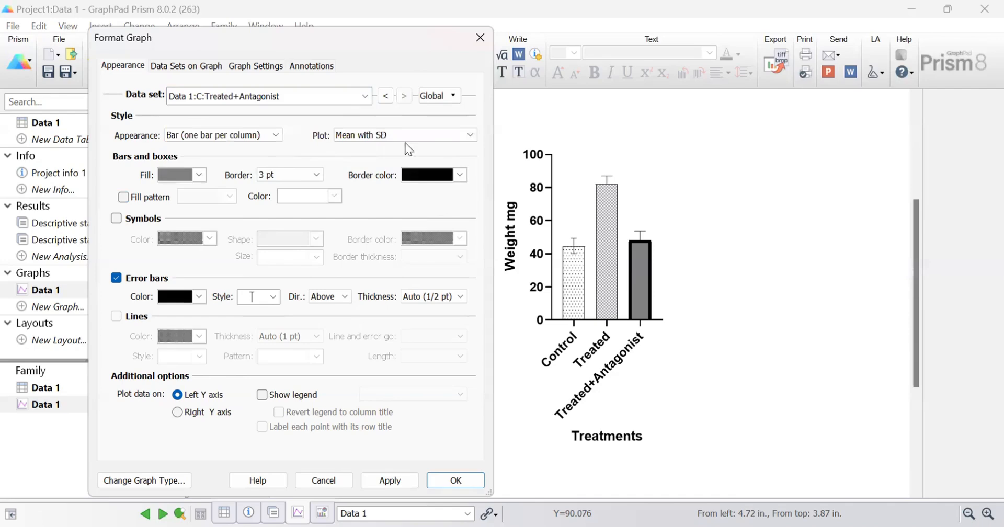
pyautogui.click(444, 138)
pyautogui.click(414, 169)
pyautogui.click(390, 480)
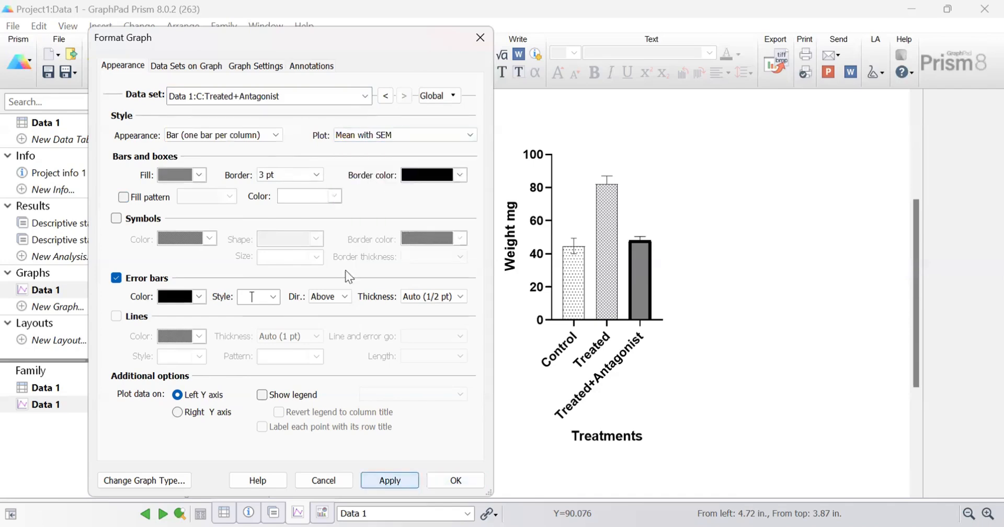
# Set the Treated+Antagonist bar's border to 1/2 pt and apply it
pyautogui.click(315, 175)
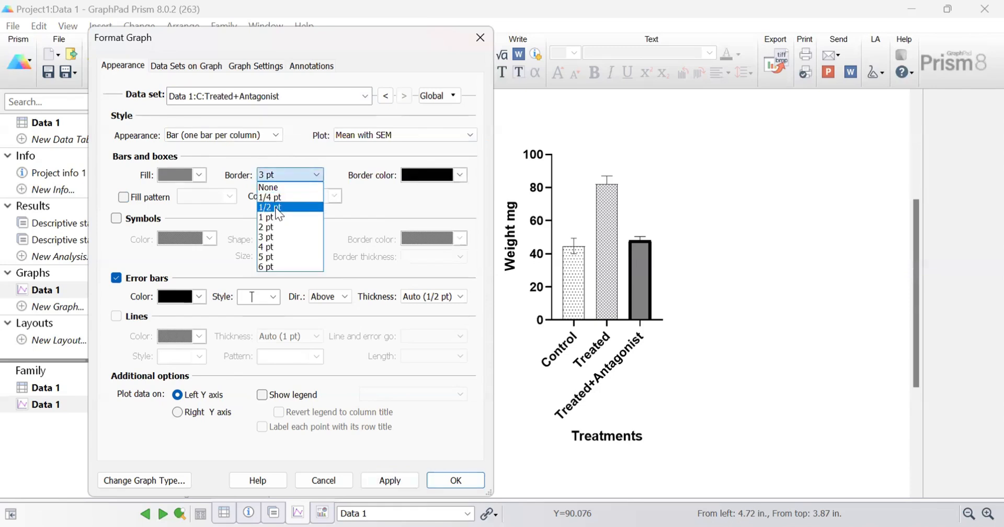
pyautogui.click(276, 208)
pyautogui.click(396, 477)
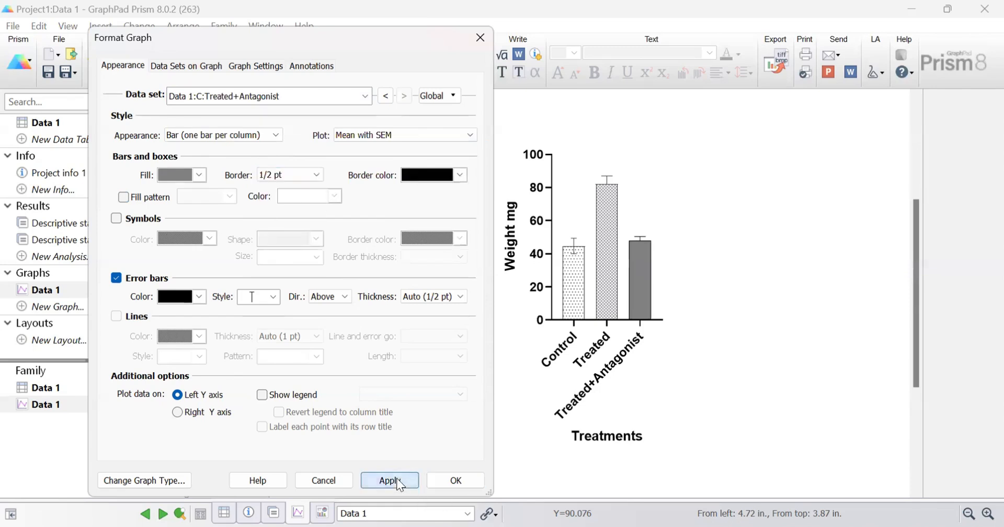
# Give the Treated+Antagonist bar a wide diagonal stripe fill pattern in light gray and apply it
pyautogui.click(124, 197)
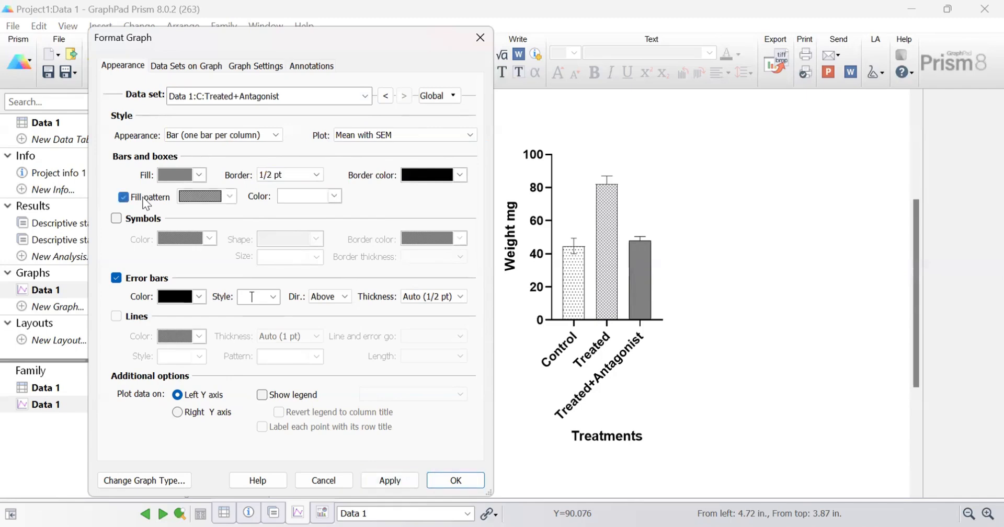
pyautogui.click(230, 200)
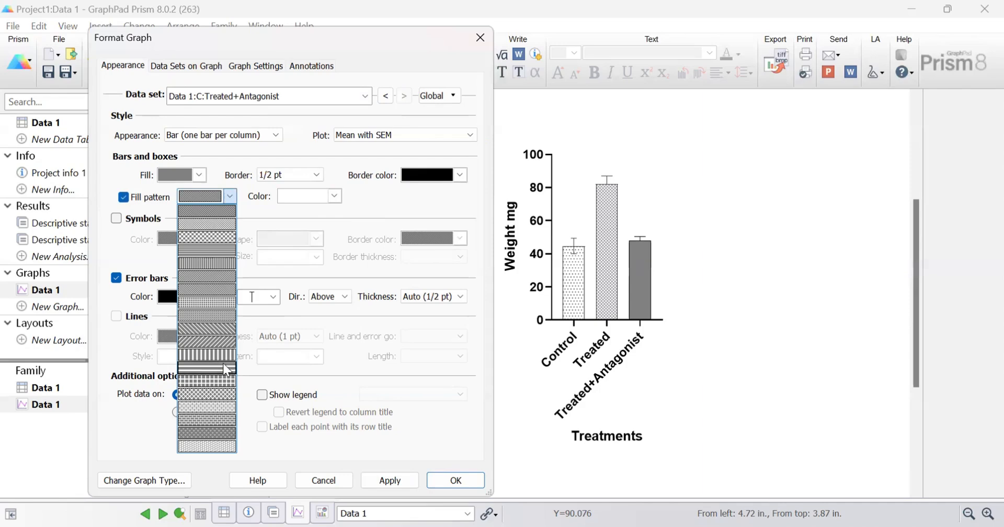
pyautogui.click(219, 338)
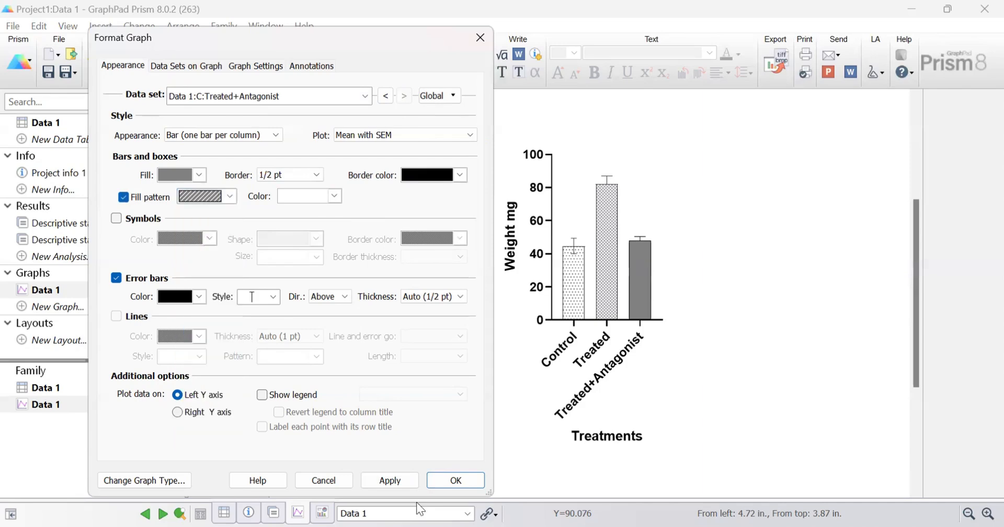
pyautogui.click(392, 479)
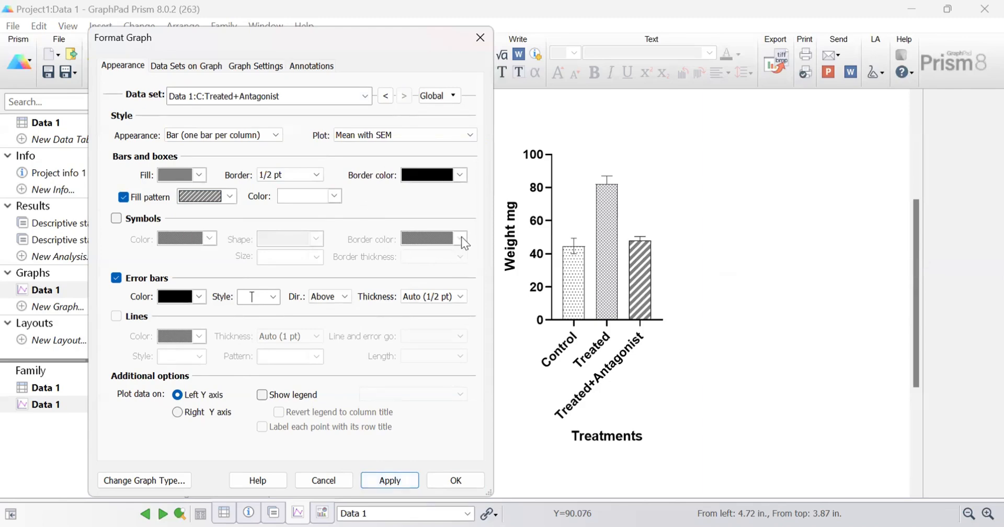
pyautogui.click(335, 197)
pyautogui.click(345, 189)
pyautogui.click(395, 478)
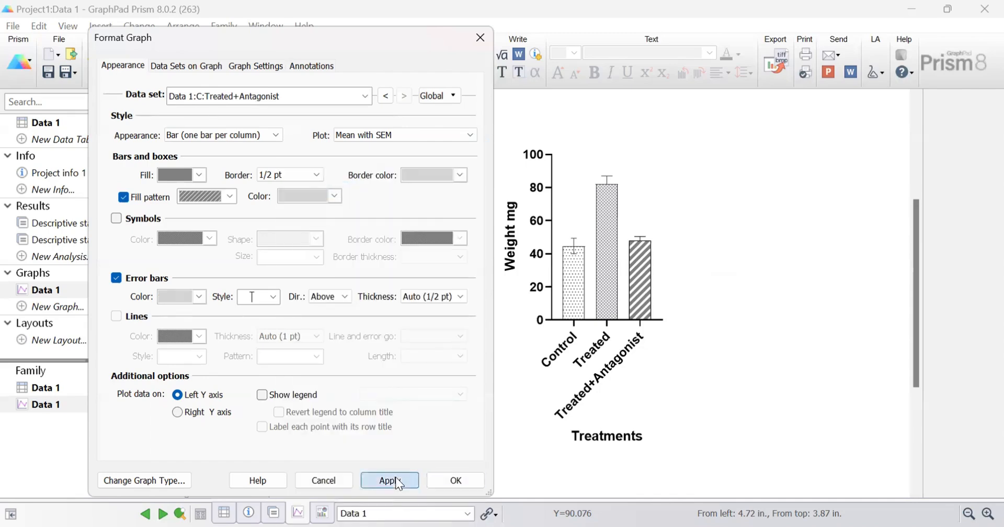
# Set the Treated+Antagonist bar's border color to dark gray, apply it and finish formatting the graph
pyautogui.click(460, 175)
pyautogui.click(555, 188)
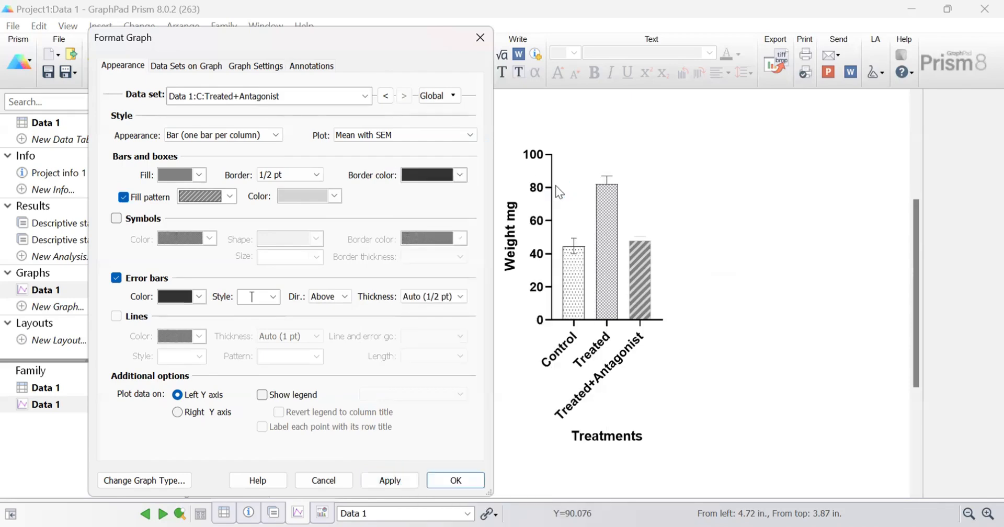
pyautogui.click(394, 481)
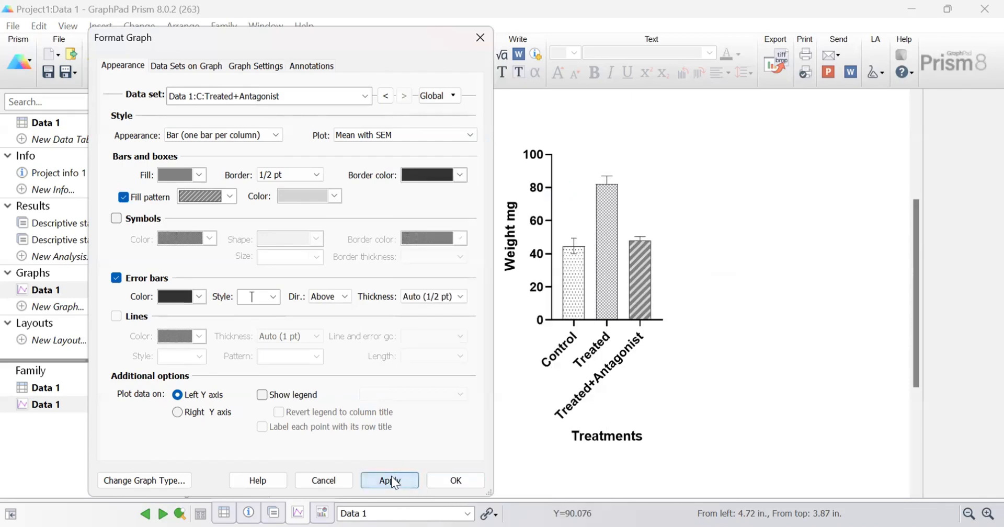
pyautogui.click(456, 482)
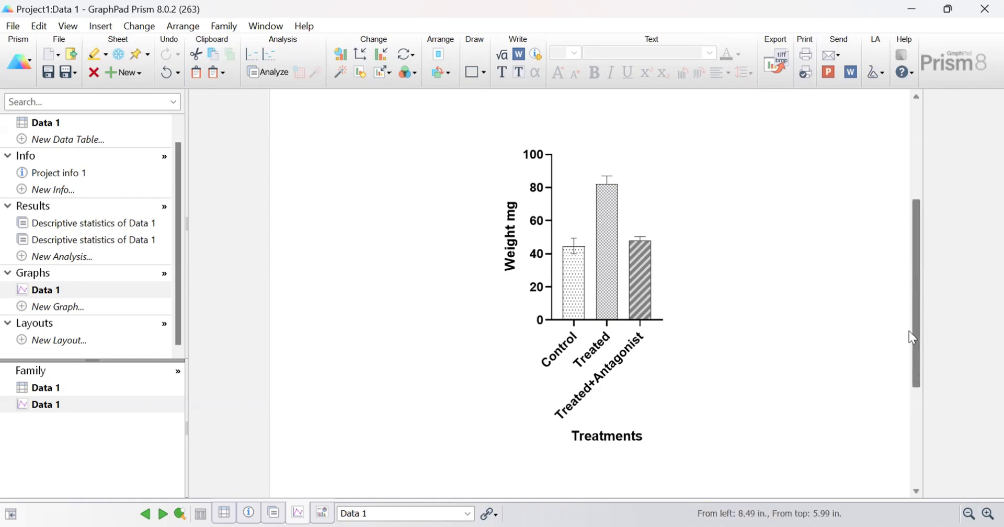
pyautogui.moveTo(917, 334)
pyautogui.mouseDown()
pyautogui.moveTo(918, 320)
pyautogui.moveTo(918, 331)
pyautogui.mouseUp()
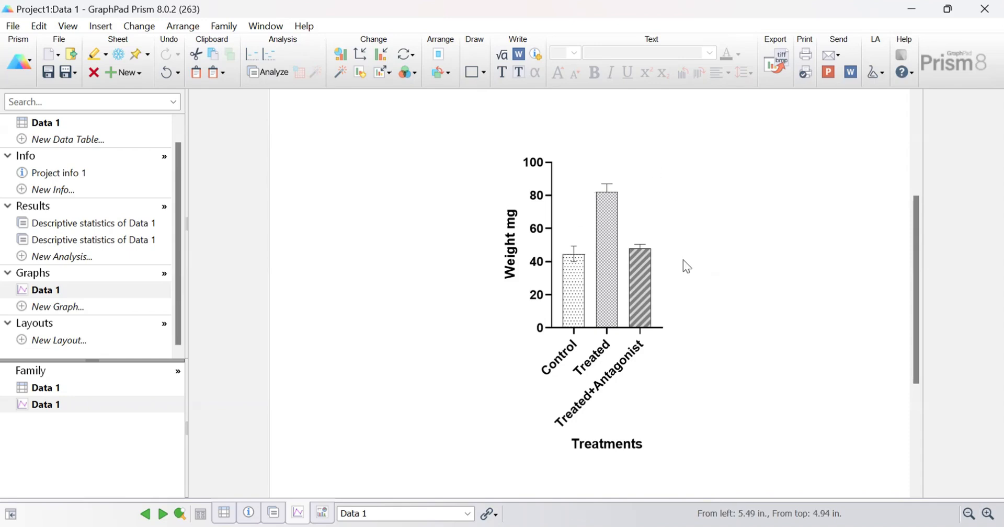
pyautogui.rightClick(686, 135)
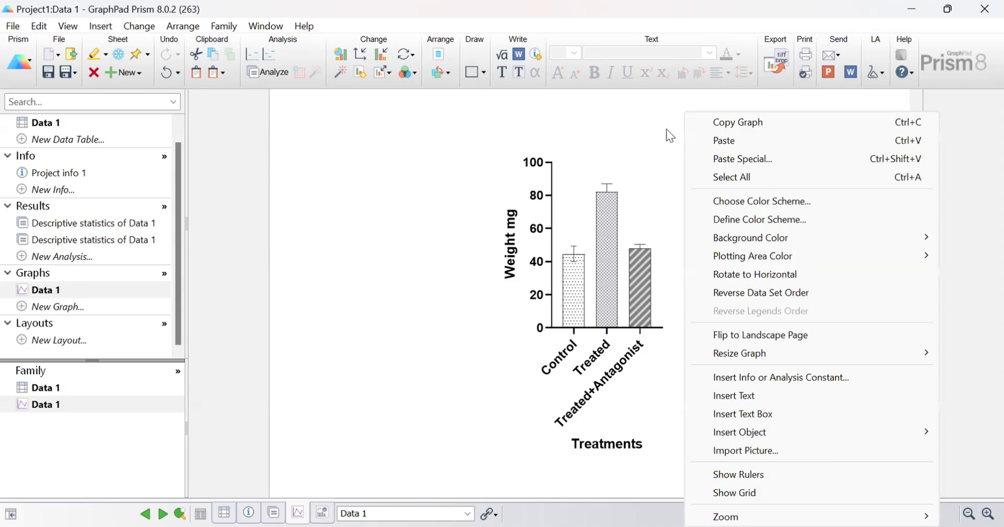
pyautogui.click(659, 133)
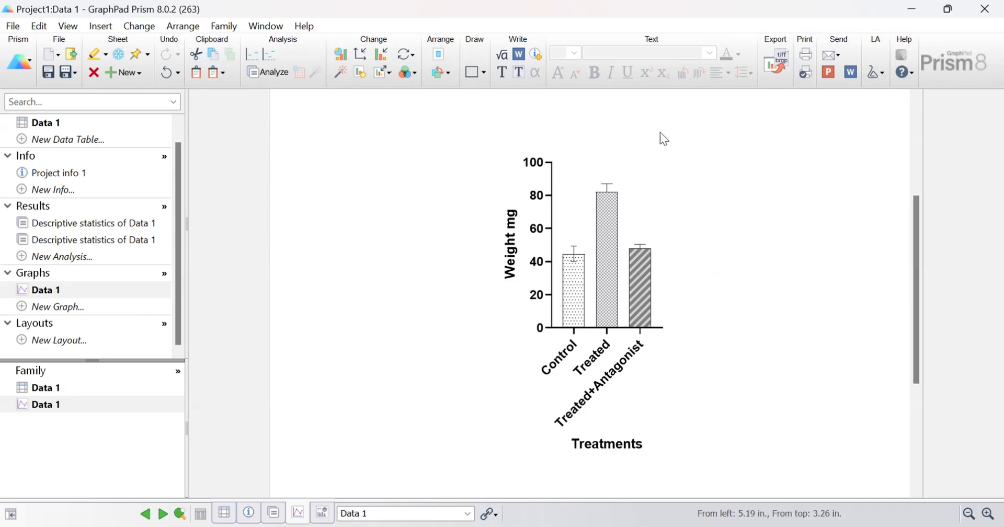